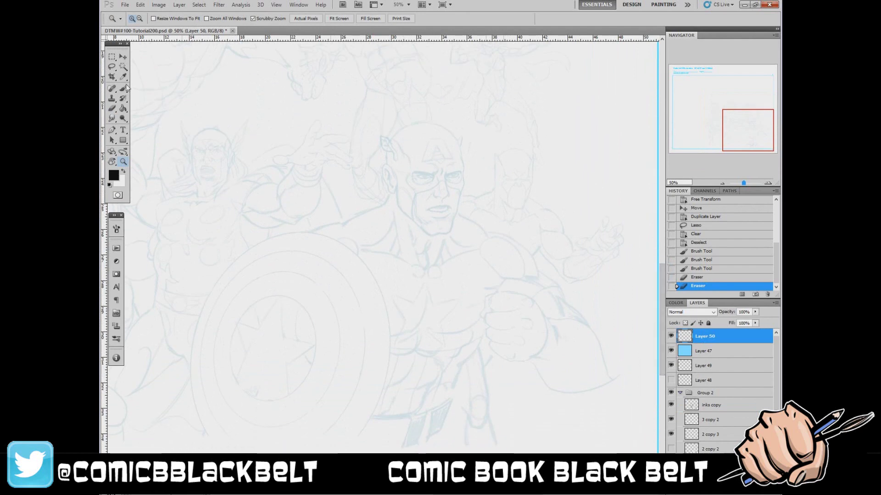
- Ink the contour from the central hero's neck down to the shoulder behind the shield with a tapered brush
right_click(442, 262)
double_click(452, 275)
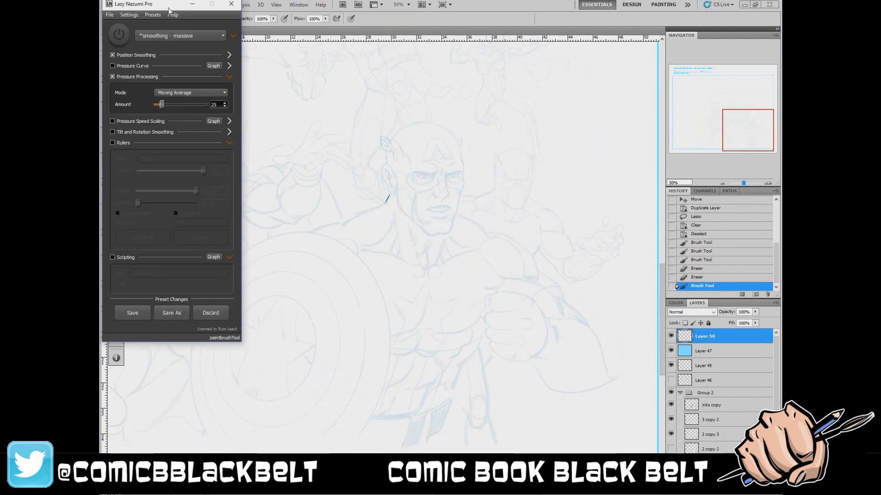
mouse_move(387, 203)
left_mouse_down()
mouse_move(354, 229)
mouse_move(305, 236)
mouse_move(347, 229)
mouse_move(314, 232)
left_mouse_up()
right_click(350, 230)
left_click(329, 229)
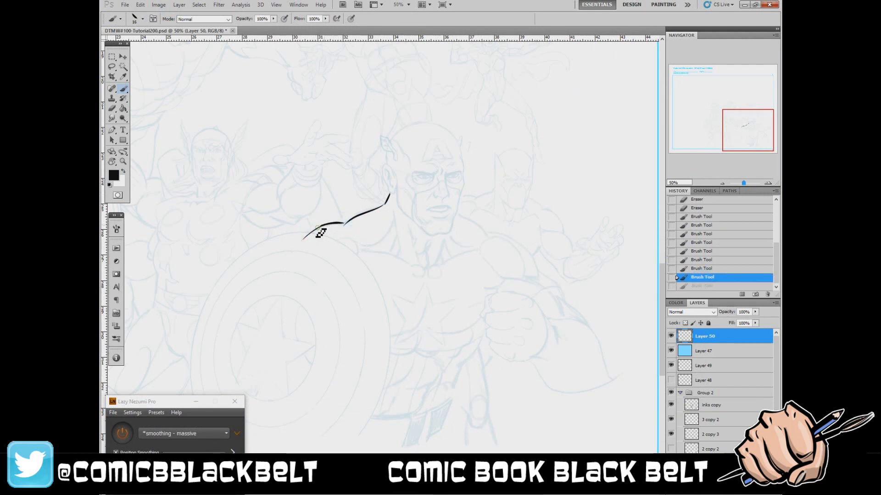
left_click_drag(388, 195, 384, 215)
- Ink the outer contour of the trapezius, shoulder and upper arm on the clenched-fist side
left_click_drag(458, 212, 487, 237)
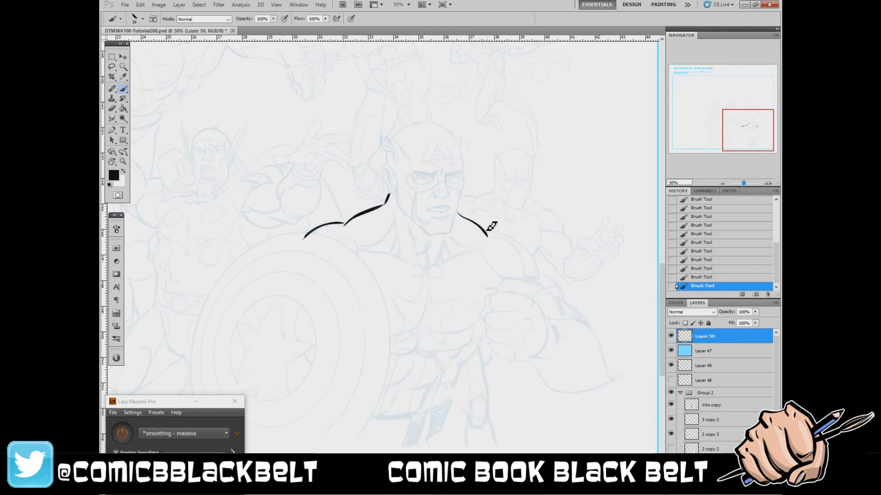
scroll(486, 243, "right", 2)
left_click_drag(437, 251, 452, 270)
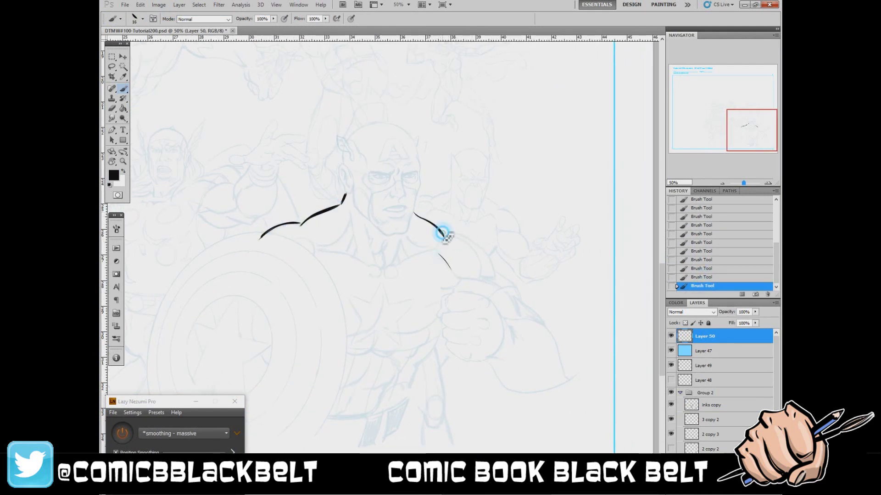
left_click_drag(443, 233, 523, 300)
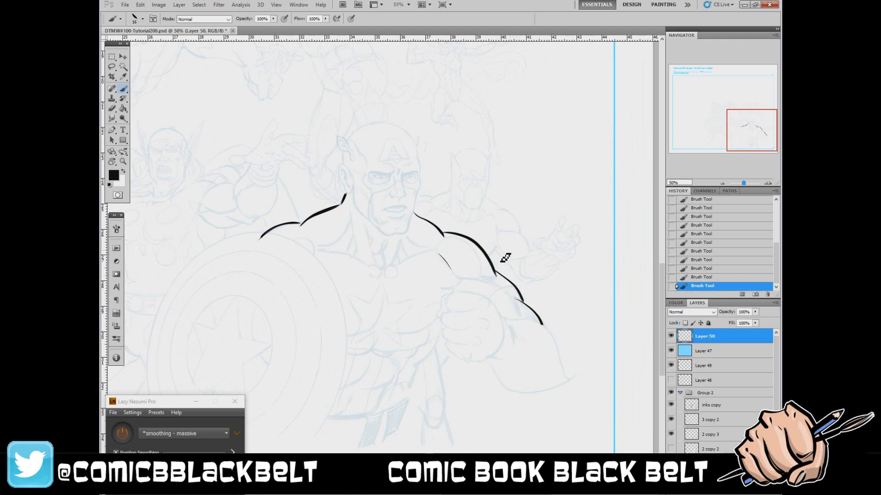
- Choose another brush and ink the collarbone line with hatching, plus the neck lines below the jaw
right_click(461, 303)
left_click(487, 314)
mouse_move(384, 272)
left_mouse_down()
mouse_move(430, 252)
mouse_move(403, 275)
mouse_move(427, 260)
mouse_move(415, 266)
left_mouse_up()
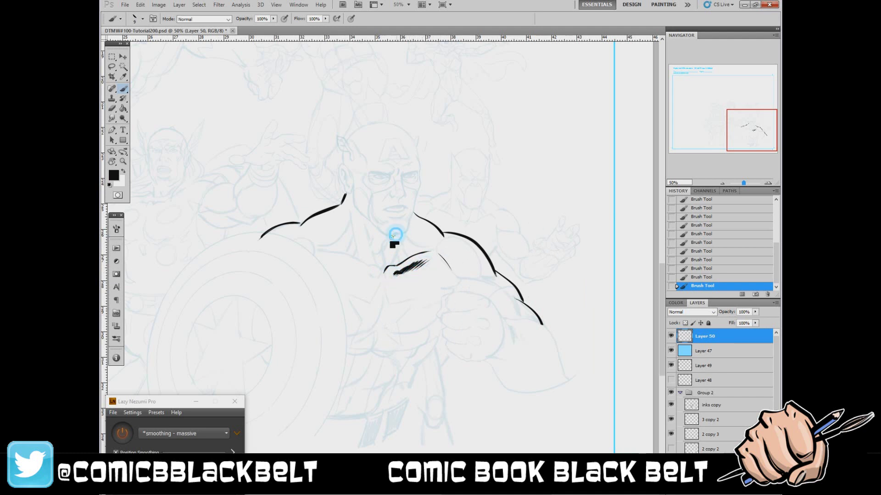
left_click_drag(393, 233, 369, 268)
- Step back through the last four neck strokes and restore them
key("ctrl+alt+z")
key("ctrl+alt+z")
key("ctrl+alt+z")
key("ctrl+alt+z")
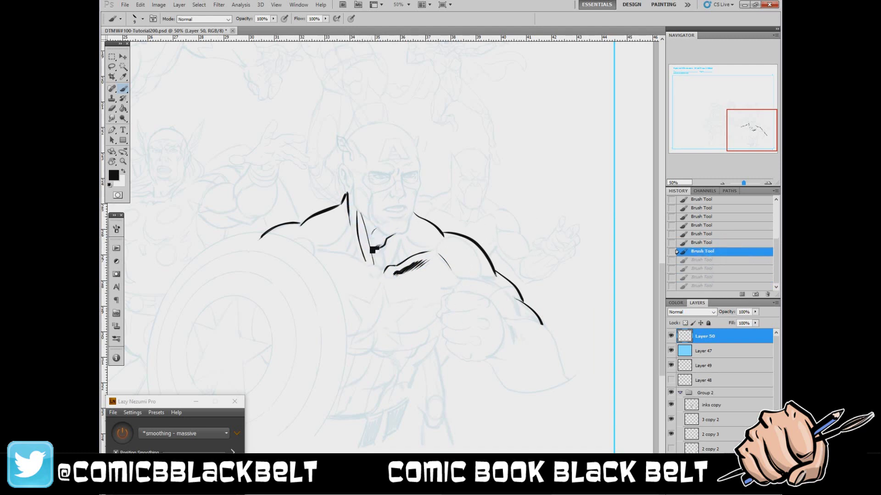
key("ctrl+shift+z")
key("ctrl+shift+z")
key("ctrl+shift+z")
key("ctrl+shift+z")
- Rotate the canvas to hatch the shadows along the neck muscles and throat, and restore the upright view
left_click_drag(372, 250, 321, 193)
right_click(393, 295)
double_click(418, 362)
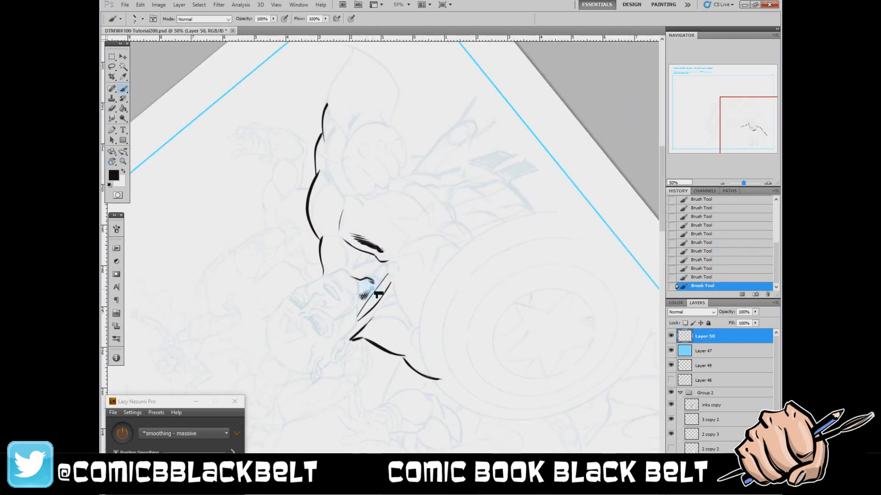
mouse_move(377, 295)
left_mouse_down()
mouse_move(399, 255)
mouse_move(377, 295)
mouse_move(391, 281)
left_mouse_up()
mouse_move(365, 323)
left_mouse_down()
mouse_move(285, 237)
mouse_move(347, 193)
mouse_move(351, 253)
mouse_move(394, 209)
left_mouse_up()
key("ctrl+alt+z")
key("ctrl+alt+z")
key("ctrl+shift+z")
key("ctrl+shift+z")
key("r")
key("b")
key("Escape")
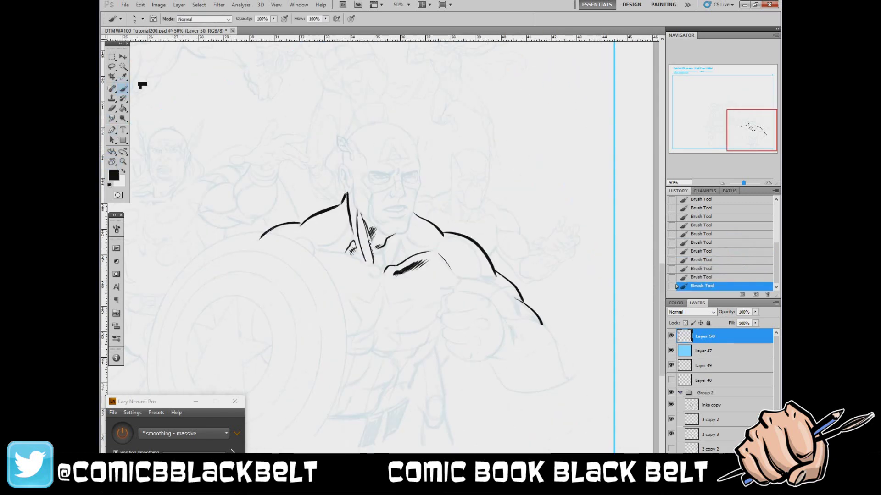
- Ink the zigzag seam, hatched folds and upper chest line on the shield-side shoulder, and erase the stray ends
mouse_move(315, 242)
left_mouse_down()
mouse_move(346, 227)
mouse_move(321, 224)
mouse_move(341, 213)
left_mouse_up()
left_click_drag(307, 238, 284, 236)
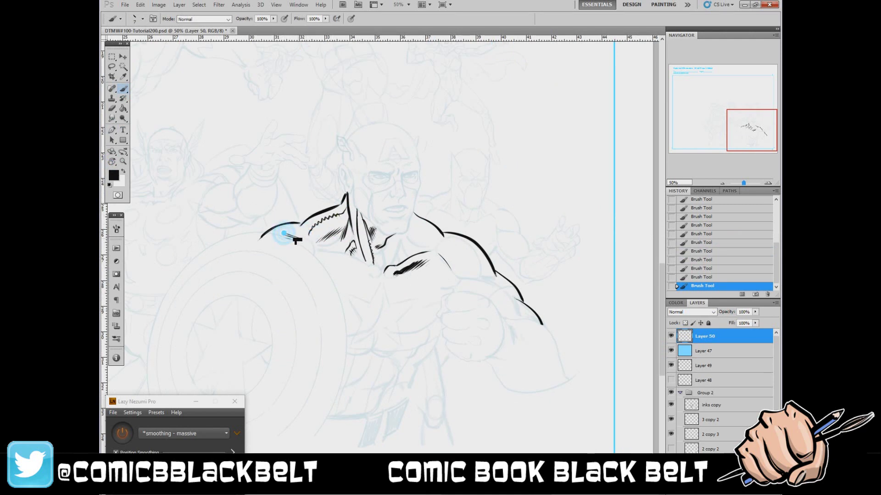
mouse_move(358, 230)
left_mouse_down()
mouse_move(325, 269)
mouse_move(386, 260)
mouse_move(359, 298)
mouse_move(367, 312)
mouse_move(388, 277)
mouse_move(389, 289)
left_mouse_up()
key("r")
left_click_drag(353, 323, 354, 291)
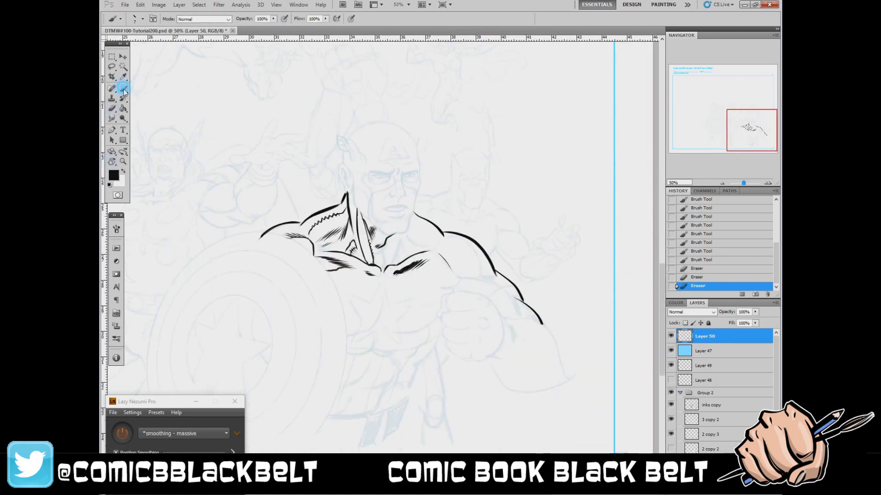
- Ink hatched shadows around the throat, and the seam, folds and shoulder-cap shading on the fist side
mouse_move(302, 225)
left_mouse_down()
mouse_move(320, 238)
mouse_move(342, 233)
left_mouse_up()
mouse_move(384, 257)
left_mouse_down()
mouse_move(397, 241)
mouse_move(397, 266)
mouse_move(406, 242)
mouse_move(403, 269)
mouse_move(405, 253)
mouse_move(412, 260)
mouse_move(414, 218)
mouse_move(432, 235)
mouse_move(406, 241)
left_mouse_up()
key("r")
left_click_drag(216, 190, 173, 122)
mouse_move(340, 245)
left_mouse_down()
mouse_move(328, 273)
mouse_move(337, 277)
left_mouse_up()
mouse_move(337, 240)
left_mouse_down()
mouse_move(340, 230)
mouse_move(309, 197)
mouse_move(320, 181)
mouse_move(506, 304)
left_mouse_up()
key("r")
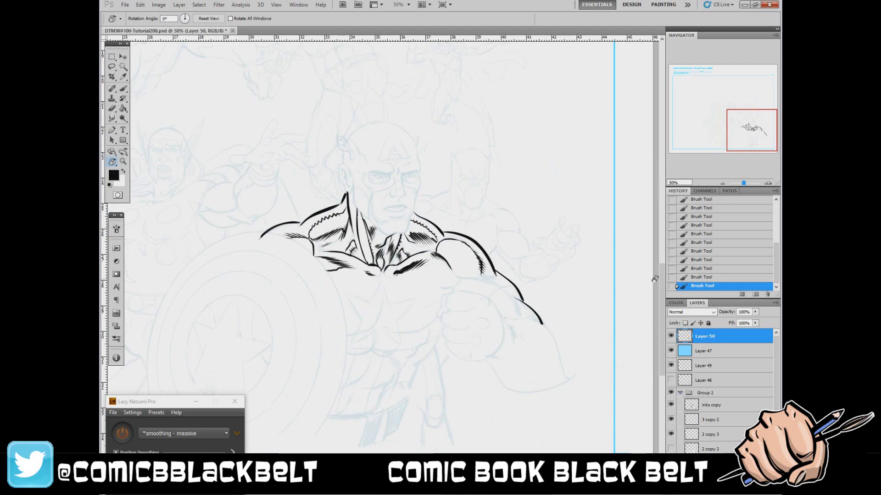
- Hatch the chest near the armpit and ink the lower edge of the fist-side shoulder cap
scroll(502, 266, "down", 3)
key("b")
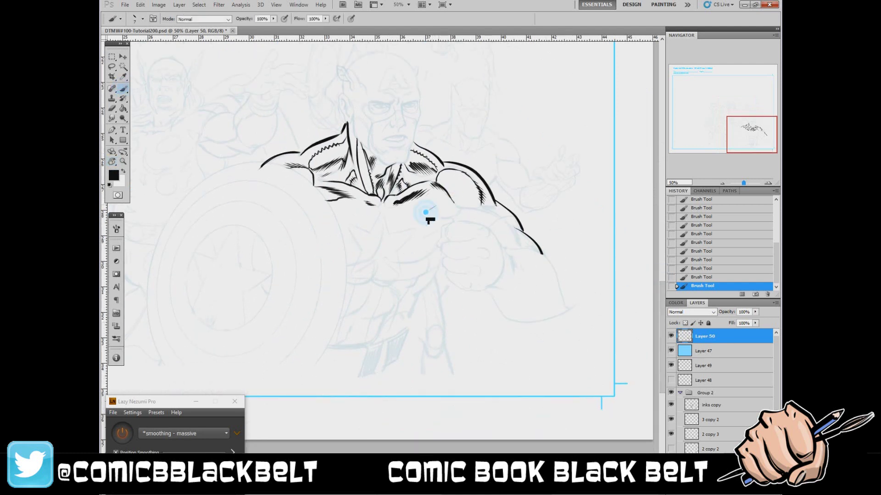
mouse_move(422, 206)
left_mouse_down()
mouse_move(447, 203)
mouse_move(443, 219)
mouse_move(462, 220)
mouse_move(494, 203)
left_mouse_up()
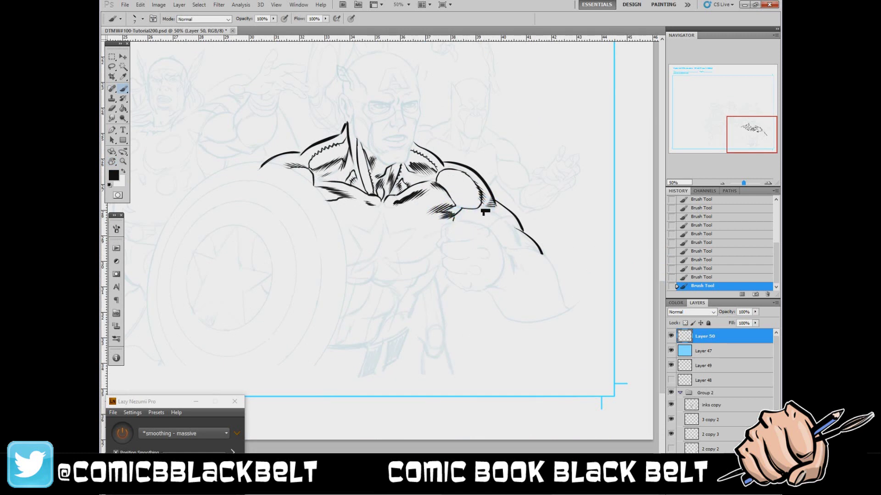
- Ink the sleeve seam and hatched muscle folds on the fist-side upper arm, and clean them up with the Eraser
mouse_move(550, 200)
left_mouse_down()
mouse_move(516, 216)
mouse_move(521, 248)
left_mouse_up()
left_click(726, 273)
left_click_drag(514, 216, 512, 281)
left_click(117, 108)
left_click_drag(505, 244, 511, 253)
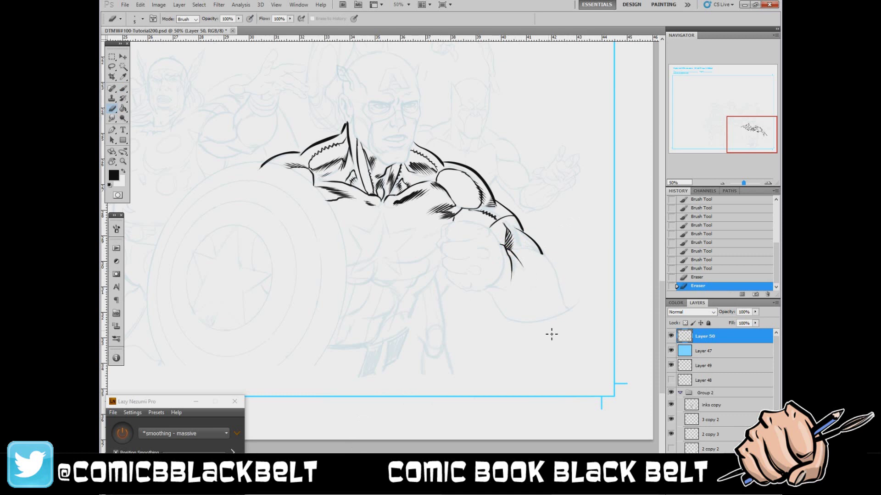
- Ink the chest's centre line and hatched lower pectoral edges, and outline the torso's side with a thicker brush
left_click(123, 88)
mouse_move(382, 223)
left_mouse_down()
mouse_move(388, 259)
mouse_move(425, 240)
mouse_move(436, 249)
mouse_move(418, 268)
mouse_move(437, 272)
mouse_move(408, 321)
left_mouse_up()
right_click(449, 267)
double_click(527, 334)
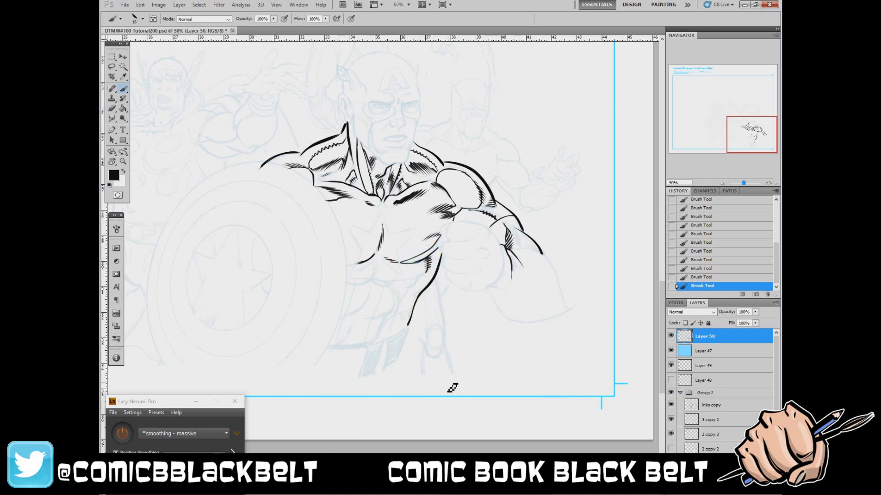
- Switch brushes and ink the small shadow shapes just beneath the pectorals
right_click(424, 284)
double_click(449, 345)
left_click_drag(385, 269, 374, 283)
- Ink patches of scale-mail texture on both sides of the upper chest
right_click(433, 191)
double_click(458, 251)
mouse_move(429, 195)
left_mouse_down()
mouse_move(439, 205)
mouse_move(415, 202)
mouse_move(434, 226)
left_mouse_up()
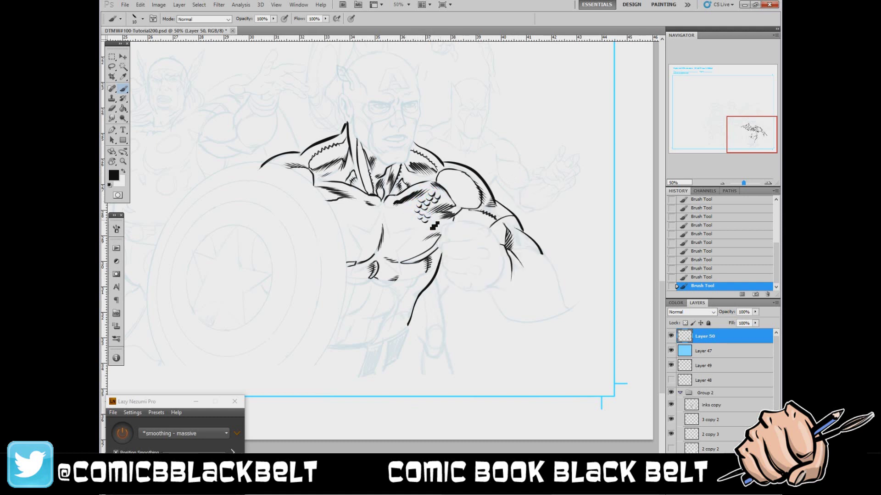
mouse_move(333, 202)
left_mouse_down()
mouse_move(351, 203)
mouse_move(360, 219)
mouse_move(368, 209)
left_mouse_up()
- Select a fine brush and ink the outline of the star on the chest
right_click(424, 234)
left_click(447, 302)
key("Return")
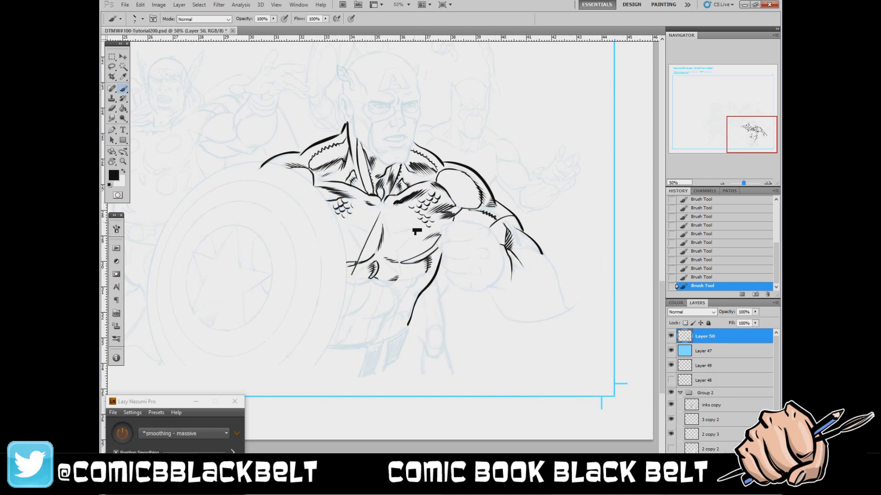
mouse_move(370, 257)
left_mouse_down()
mouse_move(354, 266)
mouse_move(411, 233)
left_mouse_up()
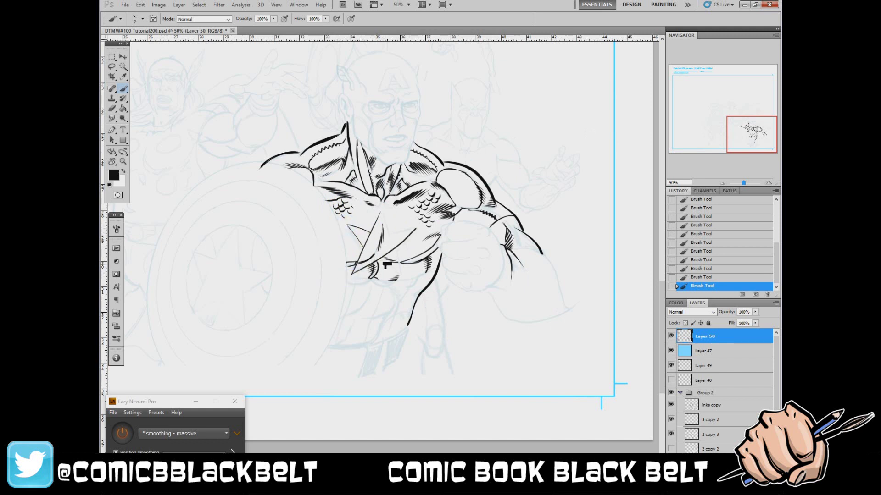
- Erase the muscle and shading lines that overlap the inside of the chest star
key("e")
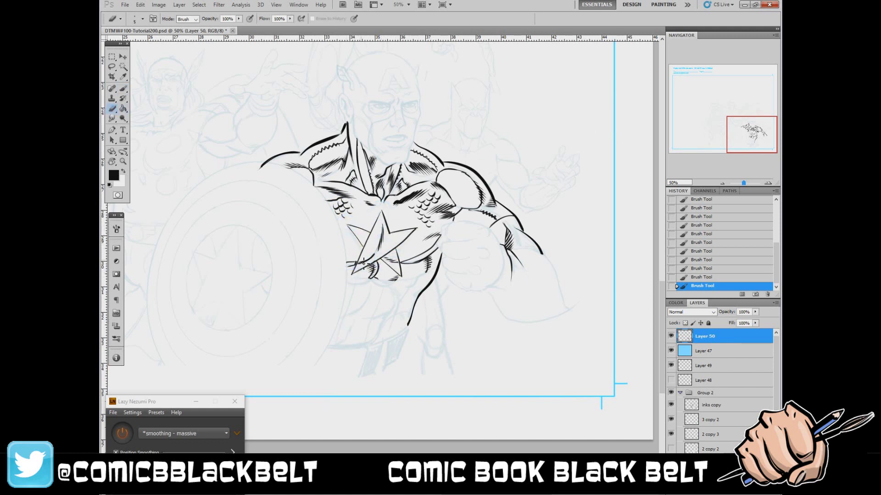
left_click_drag(395, 253, 394, 252)
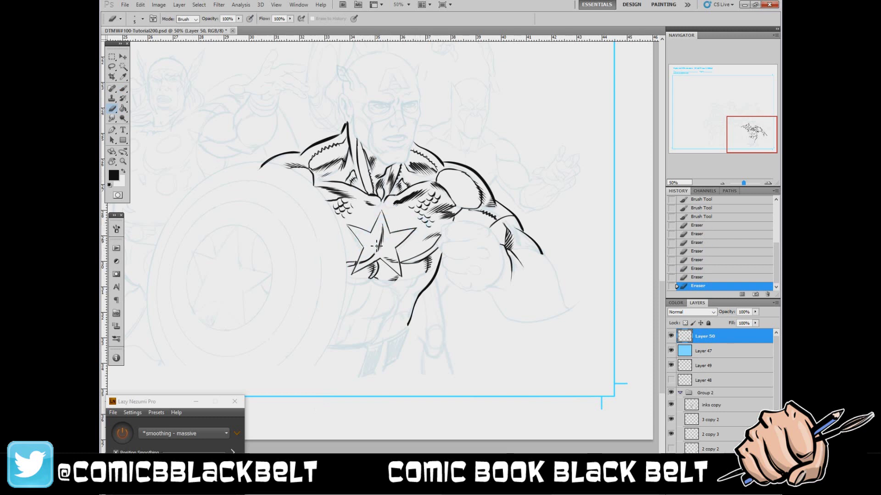
left_click_drag(377, 246, 367, 257)
mouse_move(380, 252)
left_mouse_down()
mouse_move(367, 277)
mouse_move(387, 283)
left_mouse_up()
- Reduce the brush size and ink hatched shadows on the upper abdomen and ribs below the star
left_click(123, 88)
right_click(383, 285)
key("bracketleft")
key("bracketleft")
key("bracketleft")
left_click_drag(376, 277, 397, 302)
mouse_move(421, 265)
left_mouse_down()
mouse_move(432, 284)
mouse_move(404, 288)
mouse_move(429, 292)
left_mouse_up()
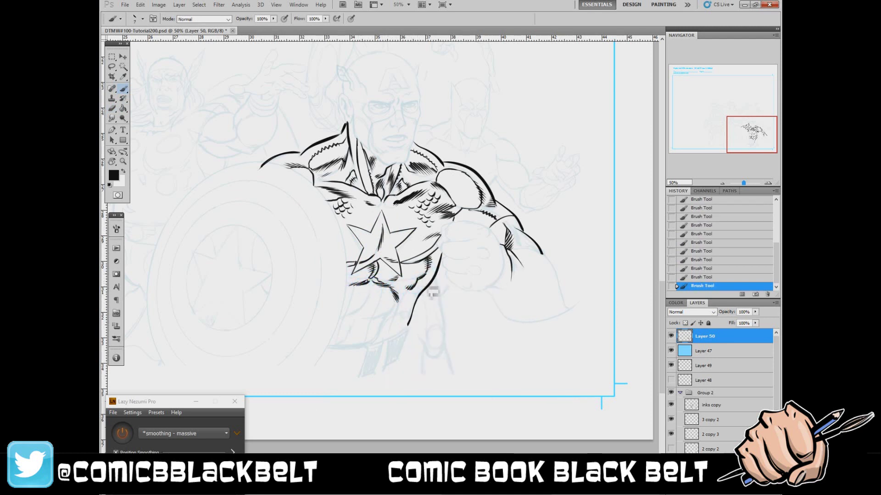
- Ink the abdominal muscle folds with hatching down to the waist
left_click_drag(373, 285, 341, 316)
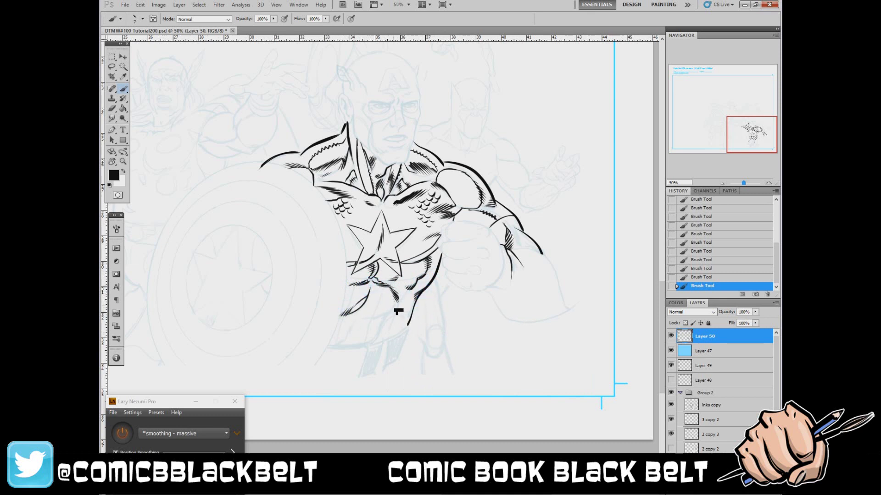
mouse_move(398, 311)
left_mouse_down()
mouse_move(373, 309)
mouse_move(366, 345)
mouse_move(328, 347)
left_mouse_up()
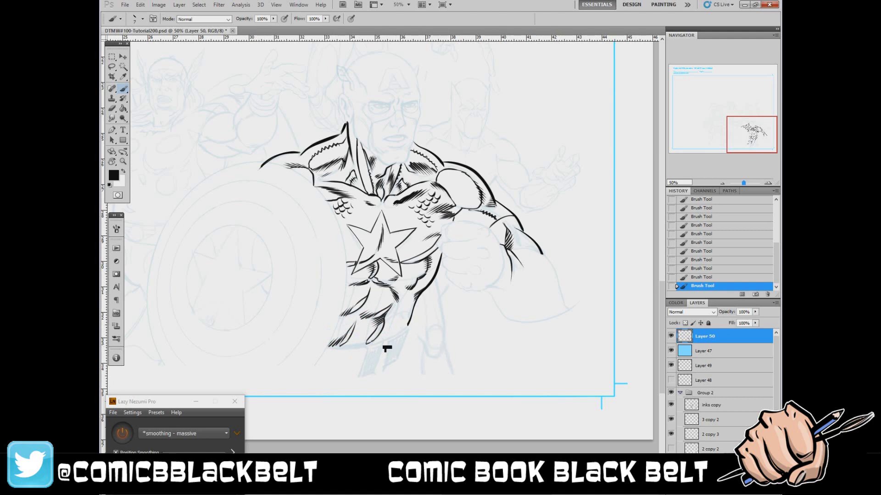
mouse_move(387, 348)
left_mouse_down()
mouse_move(394, 330)
mouse_move(374, 336)
mouse_move(378, 349)
left_mouse_up()
- Rotate the canvas to ink the curved seam under the chest and the waistline, and touch up with white
key("r")
mouse_move(321, 276)
left_mouse_down()
mouse_move(367, 232)
mouse_move(369, 280)
mouse_move(391, 322)
left_mouse_up()
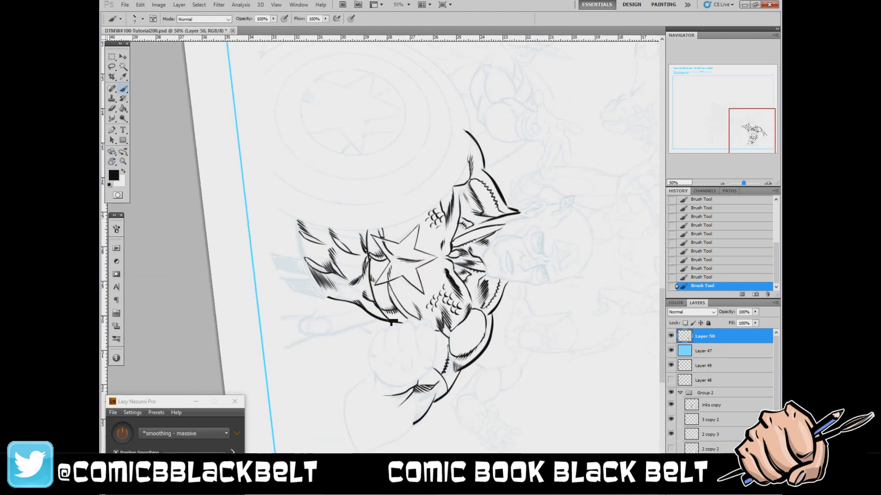
left_click_drag(296, 219, 310, 272)
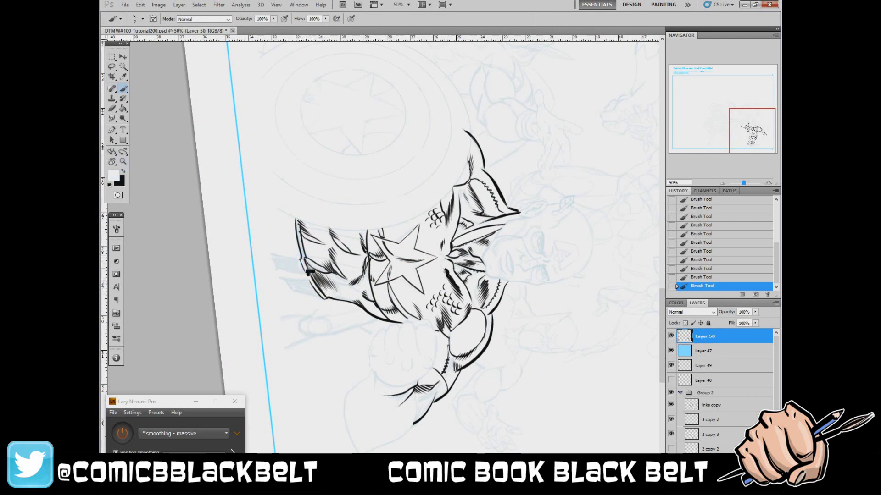
key("x")
key("r")
- Ink the two stripes hanging below the waist and touch up the waist's side edge with white
left_click_drag(367, 341, 359, 376)
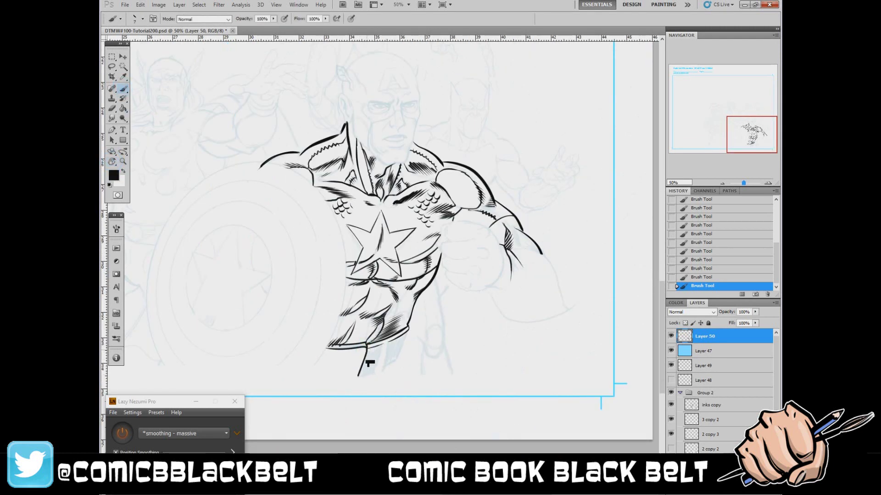
left_click_drag(392, 335, 370, 375)
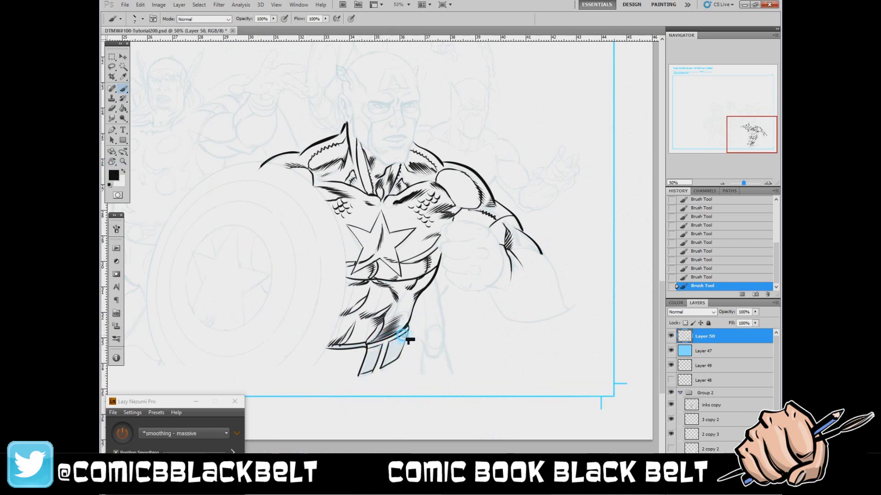
left_click(124, 171)
left_click_drag(403, 315, 394, 345)
key("x")
- Change brushes and ink the clenched fist's top contour, fingers and knuckles, undoing a stray stroke
right_click(482, 241)
double_click(535, 300)
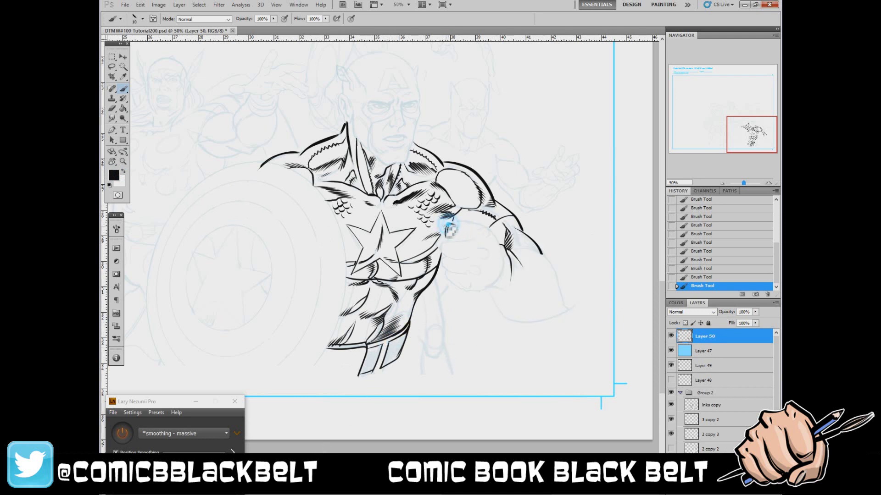
mouse_move(446, 236)
left_mouse_down()
mouse_move(482, 231)
mouse_move(443, 248)
mouse_move(486, 233)
mouse_move(485, 248)
left_mouse_up()
mouse_move(477, 251)
left_mouse_down()
mouse_move(477, 274)
mouse_move(447, 272)
left_mouse_up()
key("ctrl+z")
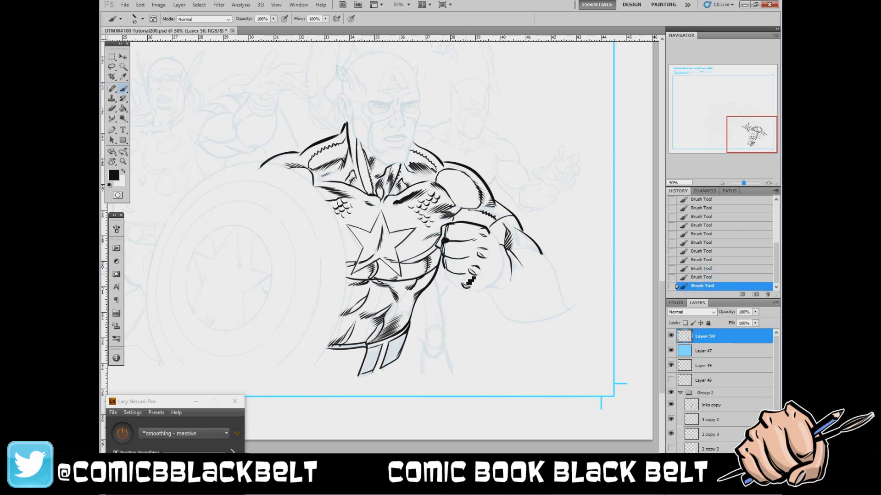
- Ink the back of the hand, the wrist and the glove cuff with the 16 px brush
right_click(508, 286)
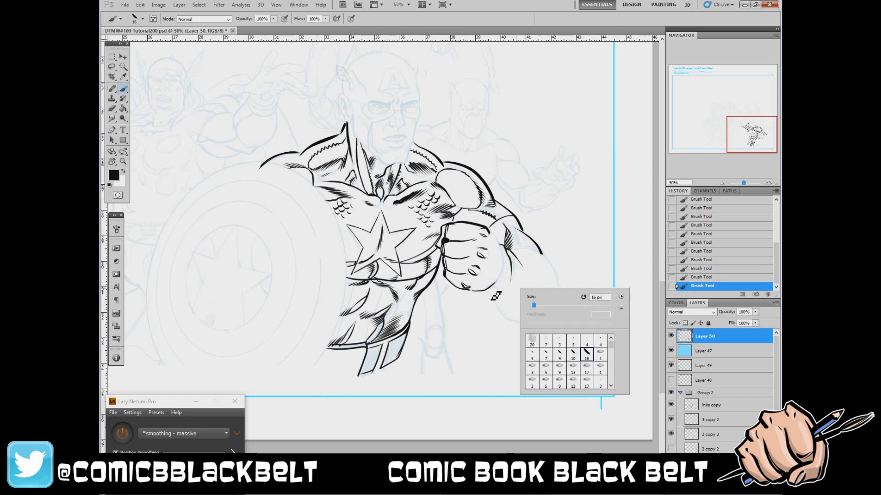
key("Return")
mouse_move(513, 268)
left_mouse_down()
mouse_move(509, 298)
mouse_move(516, 294)
left_mouse_up()
left_click_drag(480, 296, 507, 301)
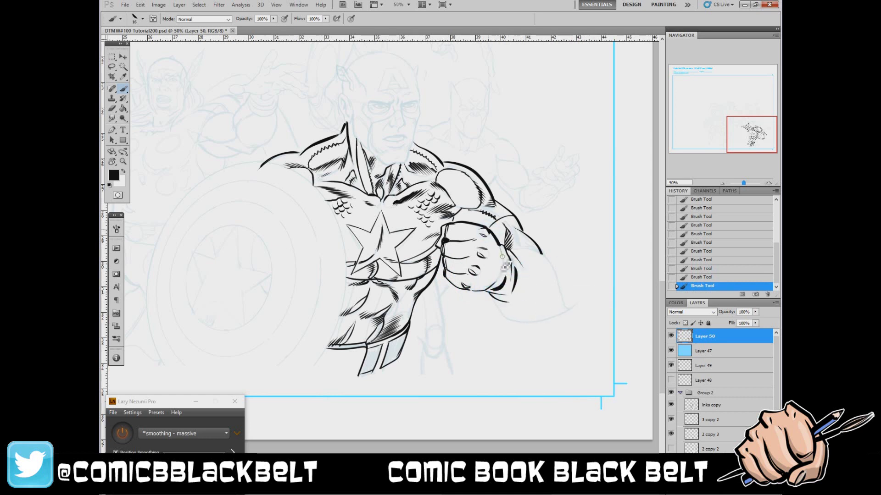
mouse_move(502, 248)
left_mouse_down()
mouse_move(508, 271)
mouse_move(516, 266)
mouse_move(487, 260)
mouse_move(475, 242)
left_mouse_up()
- Add fine detail lines to the fist, trim its finger edges with the Eraser and undo the last erasure
right_click(531, 278)
double_click(556, 344)
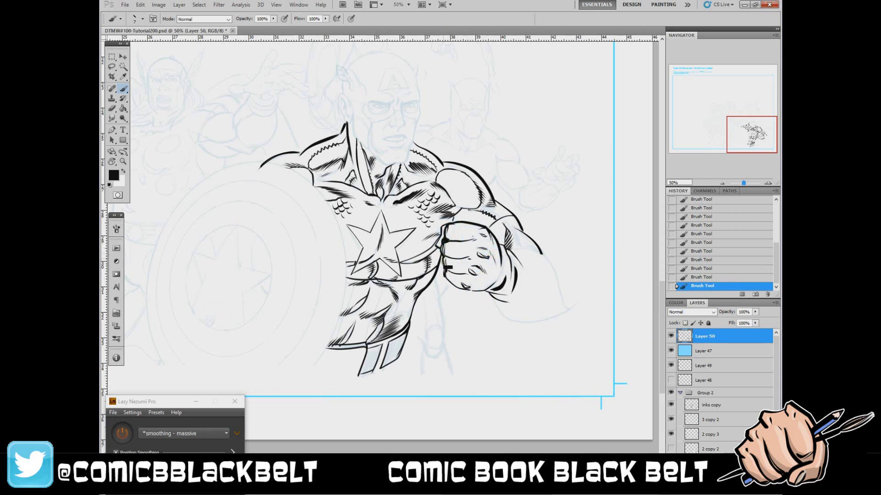
key("e")
mouse_move(449, 248)
left_mouse_down()
mouse_move(444, 275)
mouse_move(444, 220)
left_mouse_up()
key("ctrl+z")
key("b")
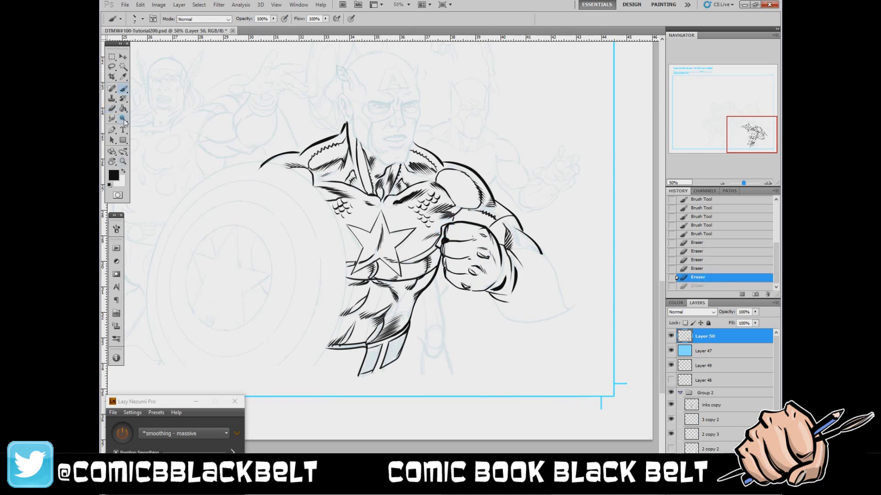
- Select a thicker brush and ink the upper and lower contours of the glove's flared cuff
right_click(565, 269)
double_click(654, 354)
mouse_move(511, 251)
left_mouse_down()
mouse_move(561, 275)
mouse_move(571, 306)
left_mouse_up()
mouse_move(500, 300)
left_mouse_down()
mouse_move(534, 328)
mouse_move(569, 312)
left_mouse_up()
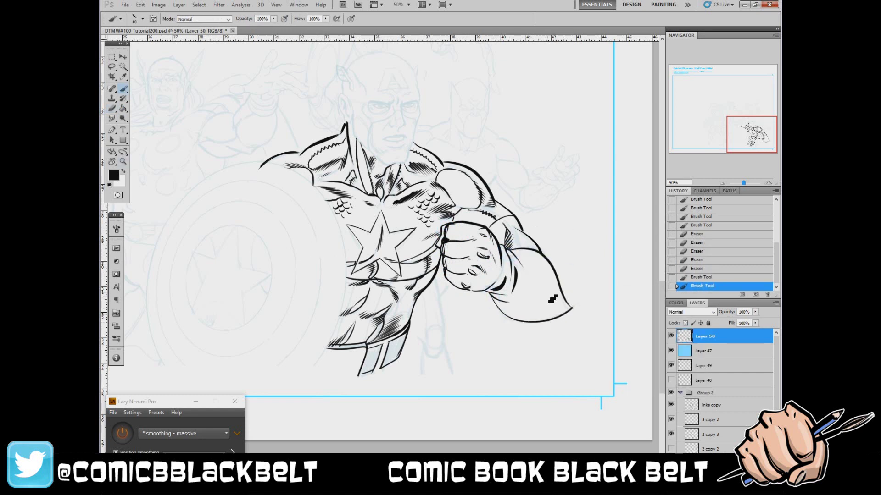
- Switch to another tapered brush and add fine fold and shading lines inside the glove's flared cuff
right_click(551, 293)
double_click(579, 357)
mouse_move(486, 278)
left_mouse_down()
mouse_move(478, 271)
mouse_move(475, 290)
mouse_move(481, 282)
mouse_move(530, 326)
mouse_move(569, 310)
left_mouse_up()
left_click_drag(538, 280, 546, 293)
left_click_drag(544, 275, 553, 289)
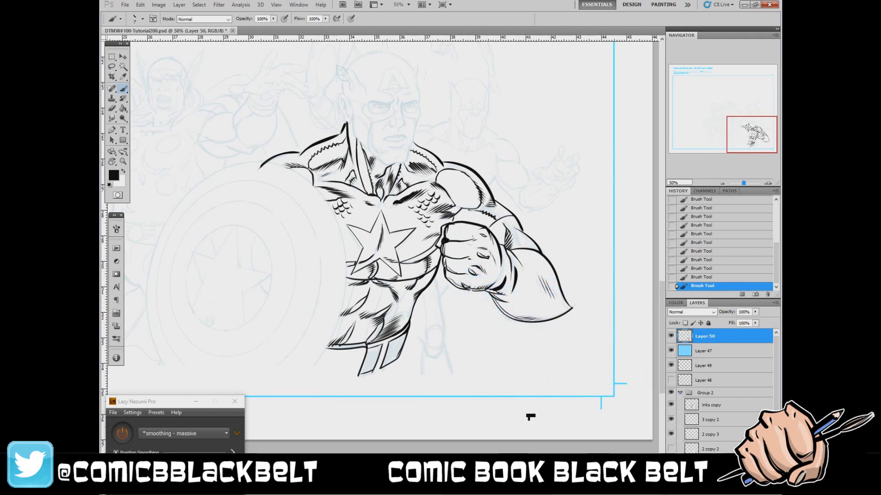
- Add tapered shading strokes to the abdomen muscles below the chest star
scroll(380, 239, "up", 3)
left_click_drag(363, 330, 341, 399)
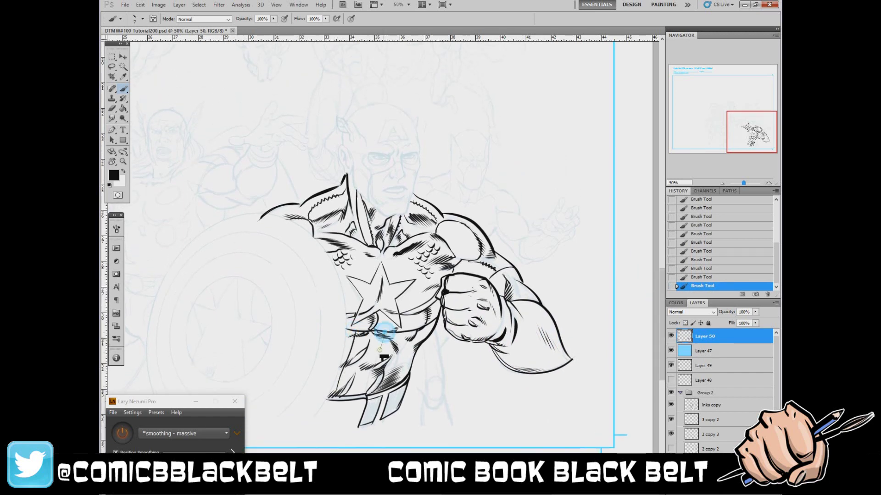
left_click_drag(394, 335, 393, 387)
- Ink the outlines of both eyes on the face, undoing the stray strokes
scroll(580, 177, "up", 3)
key("z")
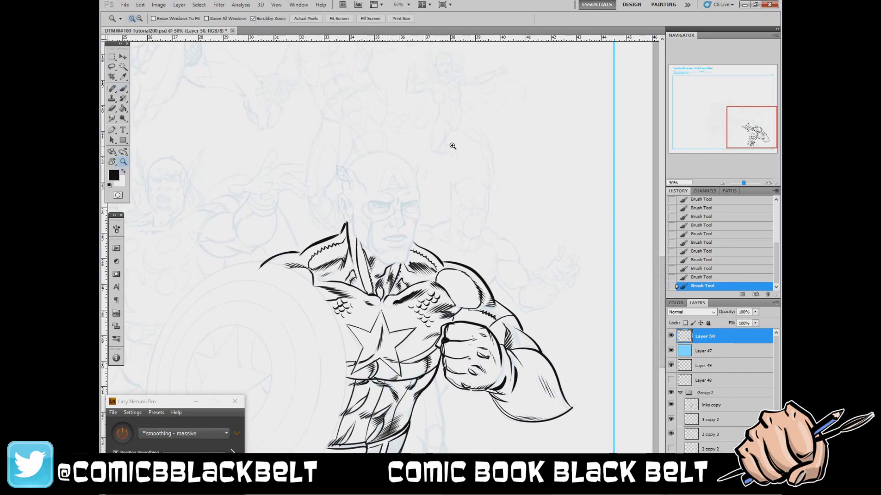
left_click(420, 186)
left_click(123, 88)
left_click_drag(359, 216, 378, 220)
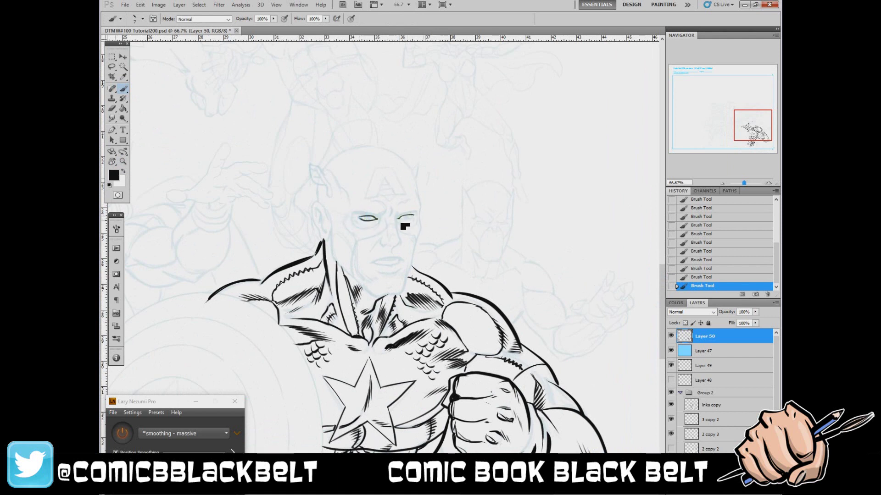
key("ctrl+z")
left_click_drag(397, 216, 414, 214)
key("ctrl+z")
key("ctrl+z")
key("ctrl+z")
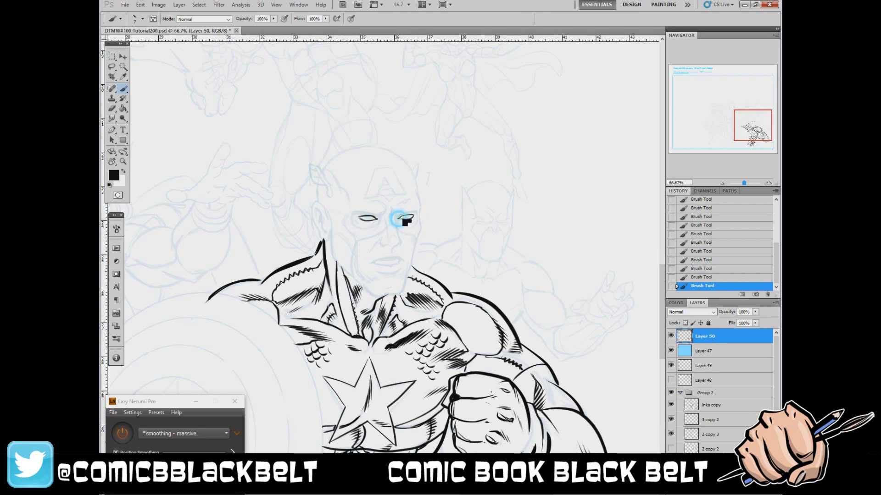
- Touch up the eyes in white, and ink the eyebrows, eye shadows and mask eye openings in black
key("x")
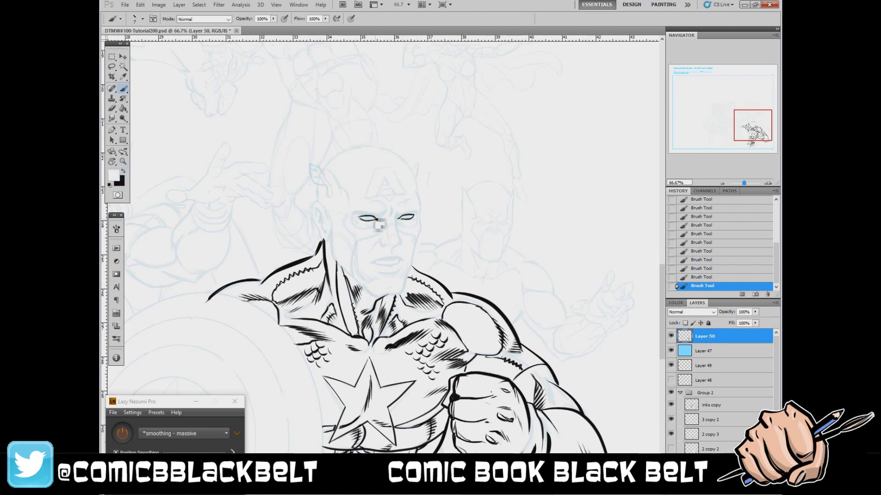
key("x")
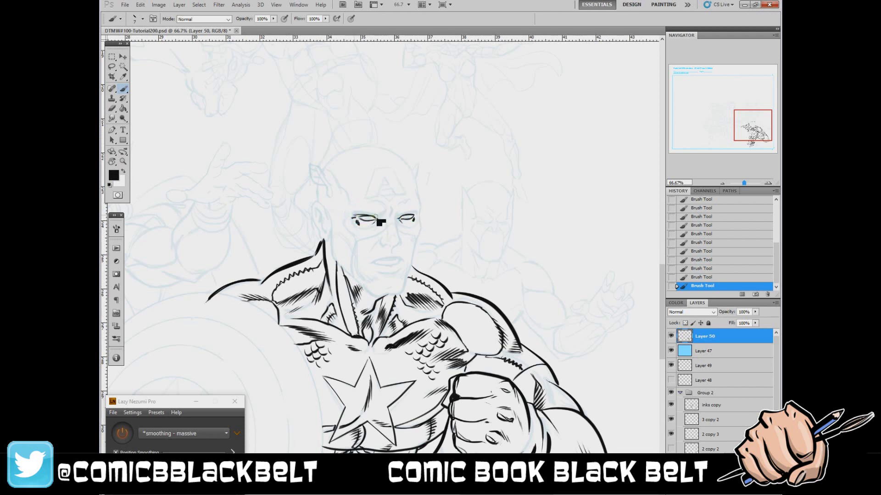
left_click_drag(400, 224, 410, 223)
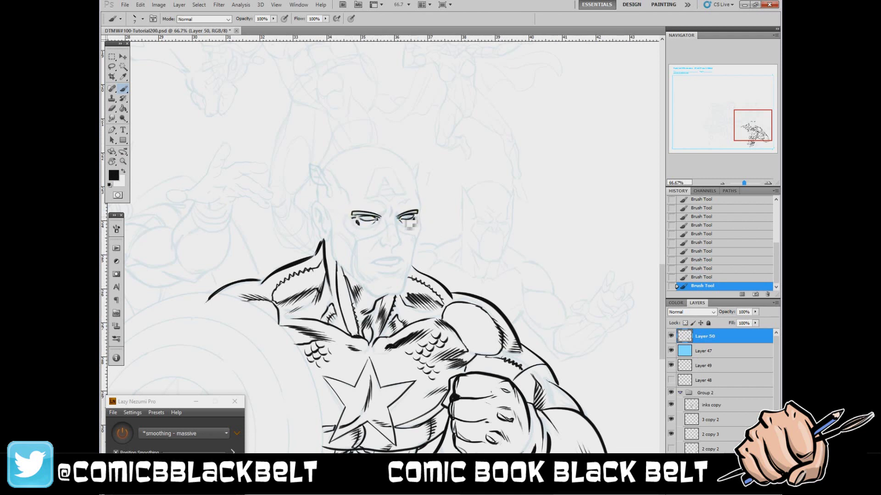
left_click_drag(367, 203, 391, 216)
mouse_move(394, 209)
left_mouse_down()
mouse_move(357, 228)
mouse_move(395, 216)
mouse_move(397, 225)
mouse_move(418, 218)
left_mouse_up()
- Ink the frown lines, nose bridge and nostrils, and trim the nose lines with the Eraser
right_click(436, 236)
key("Escape")
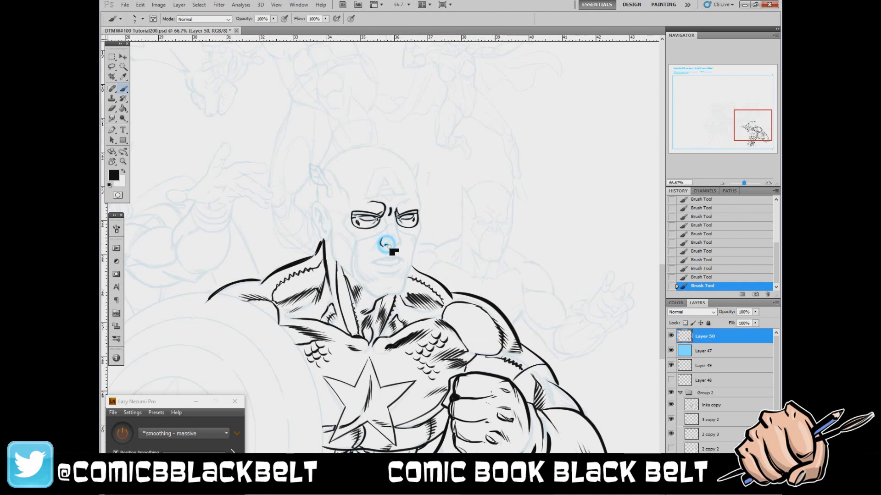
left_click_drag(389, 250, 399, 253)
left_click_drag(395, 210, 398, 224)
key("e")
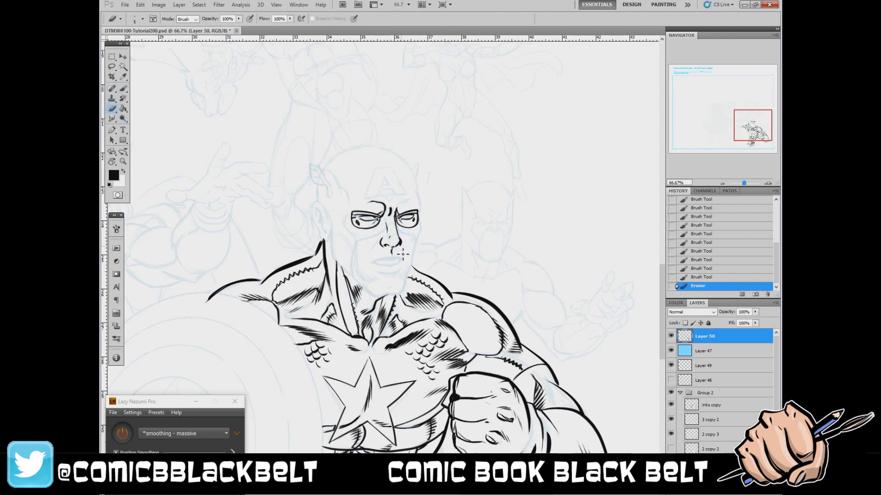
mouse_move(402, 254)
left_mouse_down()
mouse_move(385, 243)
mouse_move(398, 250)
mouse_move(389, 248)
left_mouse_up()
- Undo the last nose strokes, then re-ink and trim the nose tip and nostrils
left_click(124, 89)
key("ctrl+alt+z")
key("ctrl+alt+z")
key("ctrl+alt+z")
key("ctrl+alt+z")
key("e")
left_click(124, 89)
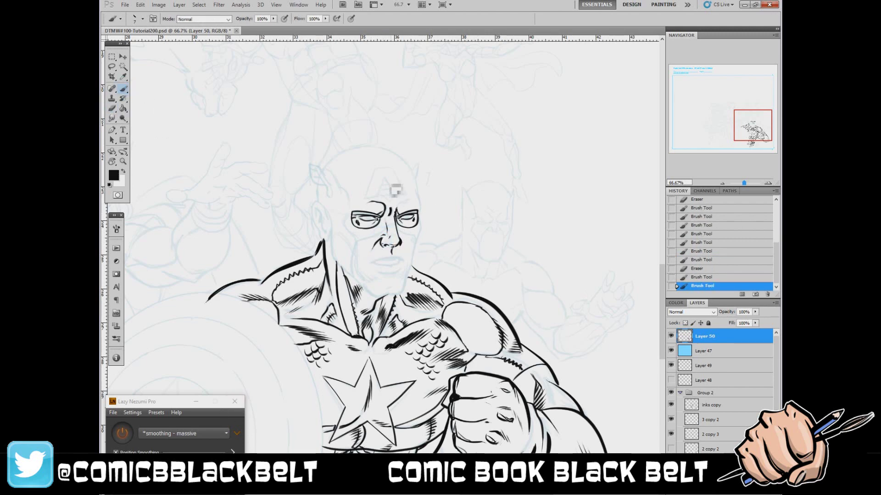
- Ink the mouth, the lips and the shadow beneath the lower lip, cleaning up the lines with the Eraser
left_click(123, 162)
left_click(417, 305, "alt")
key("b")
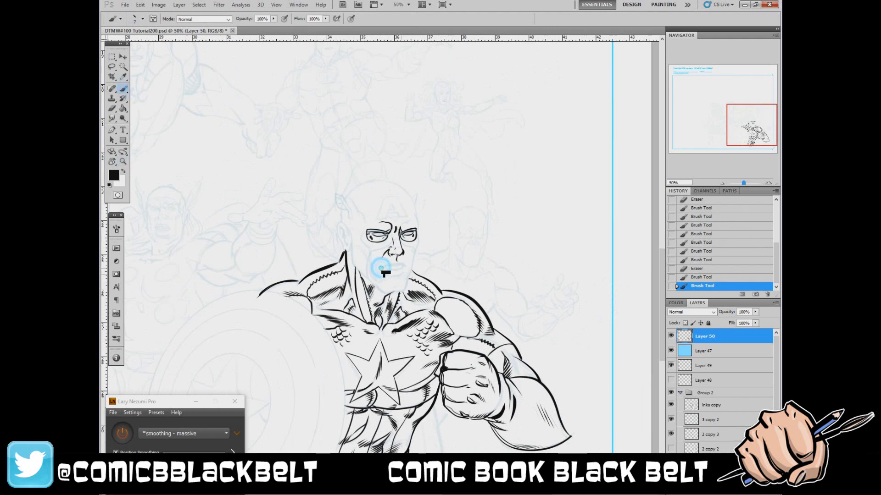
mouse_move(388, 266)
left_mouse_down()
mouse_move(402, 277)
mouse_move(395, 270)
left_mouse_up()
mouse_move(394, 268)
left_mouse_down()
mouse_move(406, 275)
mouse_move(390, 274)
mouse_move(406, 271)
mouse_move(383, 280)
mouse_move(388, 287)
left_mouse_up()
key("e")
key("b")
key("e")
key("b")
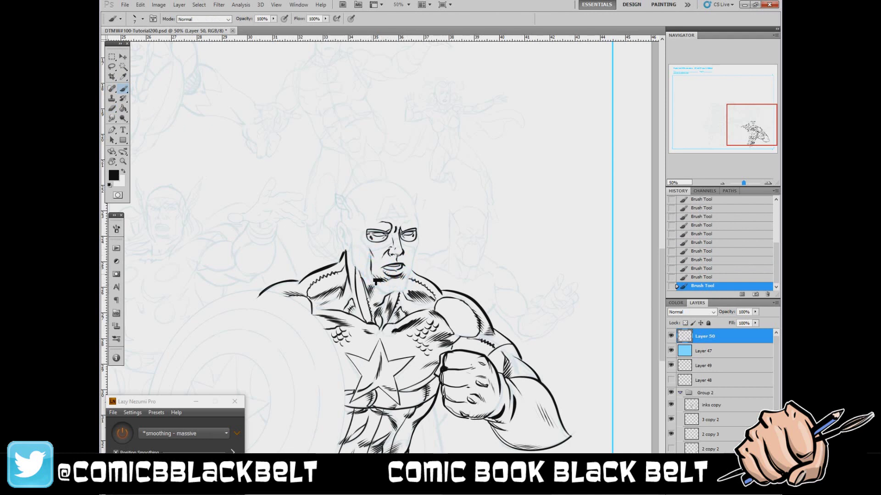
- Ink the chin, jaw and face contour with cheek hatching, and draw the cowl's edges around the cheeks
mouse_move(408, 246)
left_mouse_down()
mouse_move(410, 282)
mouse_move(383, 286)
mouse_move(396, 298)
mouse_move(383, 284)
mouse_move(386, 304)
left_mouse_up()
left_click_drag(379, 248, 390, 275)
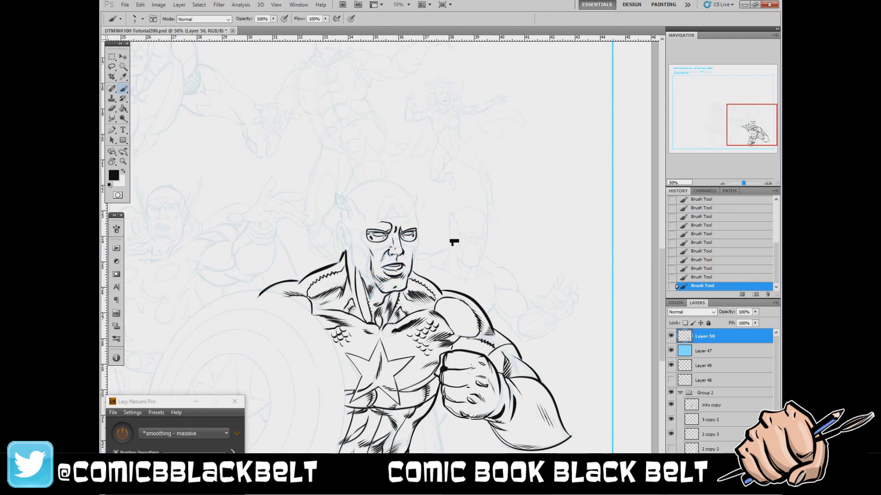
left_click_drag(353, 240, 357, 274)
mouse_move(418, 225)
left_mouse_down()
mouse_move(420, 262)
mouse_move(419, 223)
mouse_move(372, 267)
left_mouse_up()
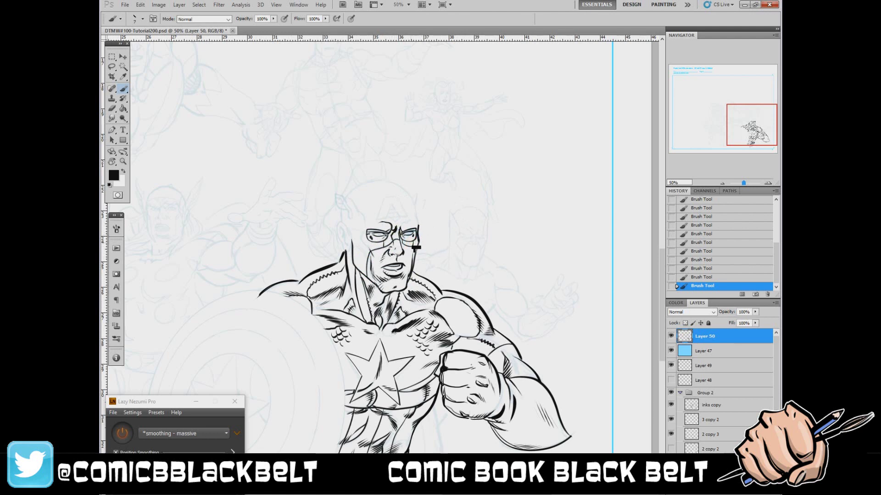
mouse_move(415, 247)
left_mouse_down()
mouse_move(354, 242)
mouse_move(370, 279)
left_mouse_up()
key("e")
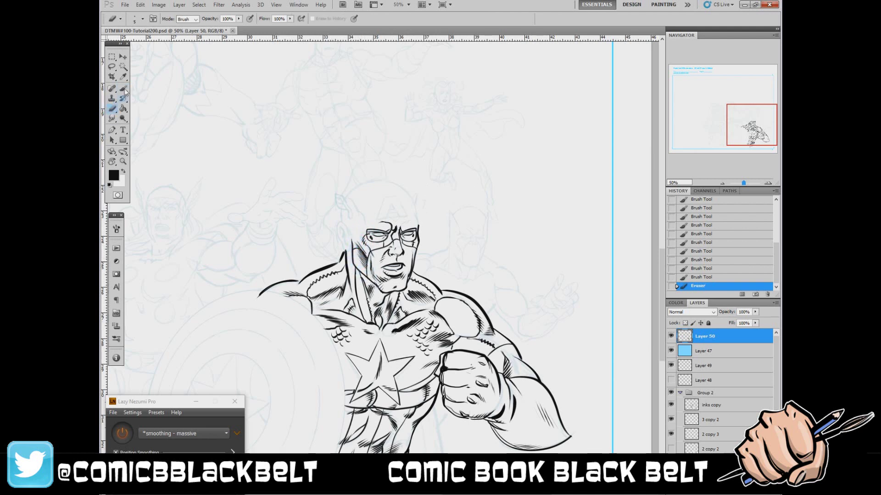
- Ink the ear and the cowl's domed head outline, trimming overlapping lines with the Eraser
left_click(123, 89)
mouse_move(344, 250)
left_mouse_down()
mouse_move(342, 223)
mouse_move(353, 257)
mouse_move(351, 247)
mouse_move(360, 255)
mouse_move(337, 237)
mouse_move(353, 255)
mouse_move(342, 247)
mouse_move(338, 232)
mouse_move(406, 189)
mouse_move(418, 227)
left_mouse_up()
key("e")
key("b")
key("e")
key("b")
mouse_move(369, 181)
left_mouse_down()
mouse_move(404, 186)
mouse_move(418, 211)
mouse_move(393, 186)
mouse_move(416, 193)
left_mouse_up()
key("e")
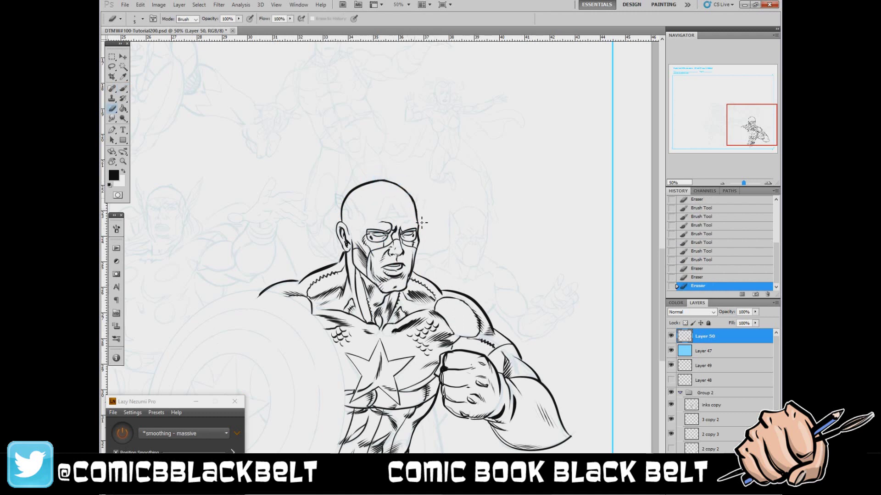
left_click_drag(420, 222, 425, 229)
- Clean up the head contour and ink the small wings on both sides of the cowl
key("b")
mouse_move(359, 185)
left_mouse_down()
mouse_move(345, 207)
mouse_move(353, 221)
mouse_move(343, 207)
left_mouse_up()
key("e")
key("b")
right_click(382, 218)
key("Return")
left_click_drag(348, 212, 352, 219)
left_click_drag(411, 198, 416, 190)
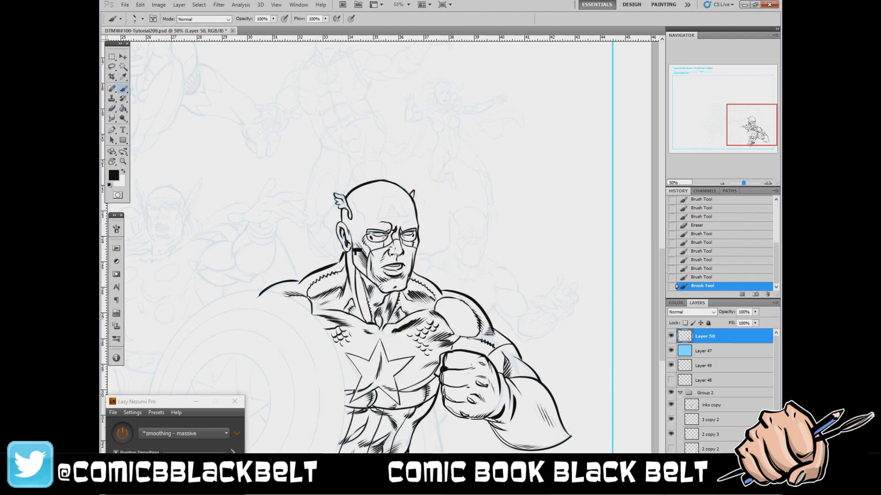
mouse_move(348, 212)
left_mouse_down()
mouse_move(349, 230)
mouse_move(352, 216)
left_mouse_up()
- Outline and hatch the shadow shapes on the cowl's forehead and side, and touch up the mouth
left_click_drag(379, 189, 361, 198)
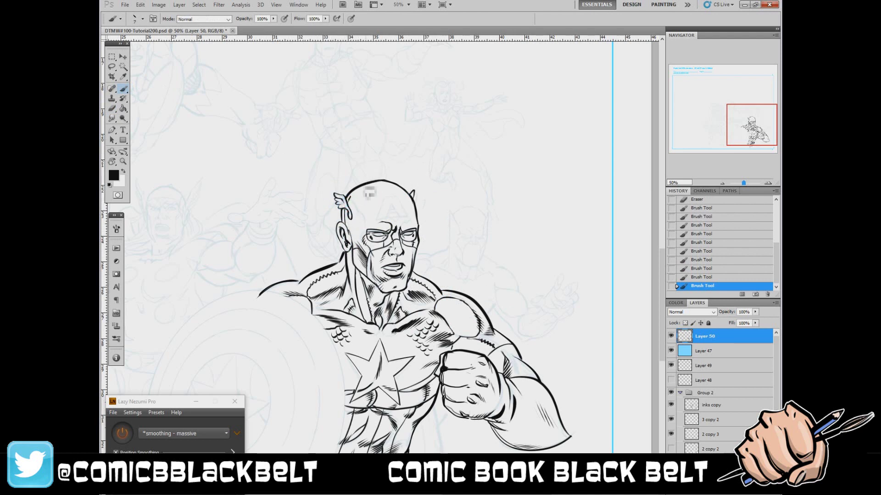
mouse_move(370, 192)
left_mouse_down()
mouse_move(353, 211)
mouse_move(372, 234)
mouse_move(379, 225)
left_mouse_up()
left_click_drag(394, 195, 410, 218)
mouse_move(378, 189)
left_mouse_down()
mouse_move(374, 208)
mouse_move(388, 220)
left_mouse_up()
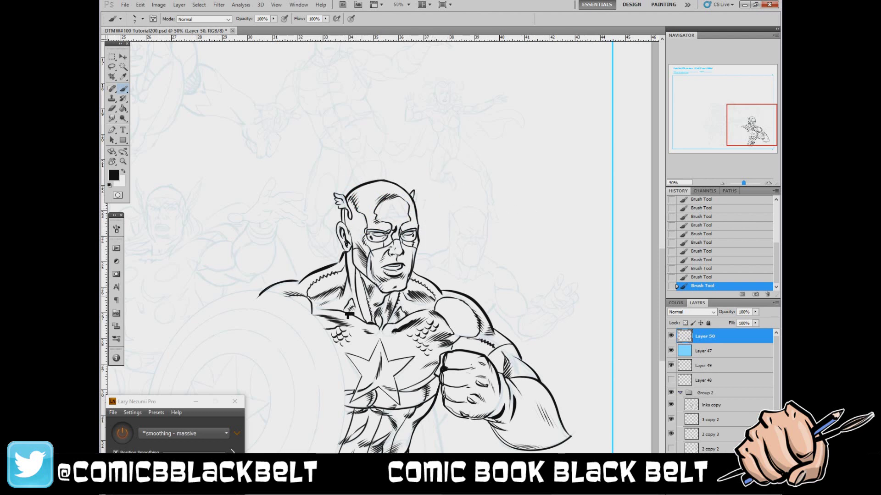
left_click_drag(388, 268, 401, 274)
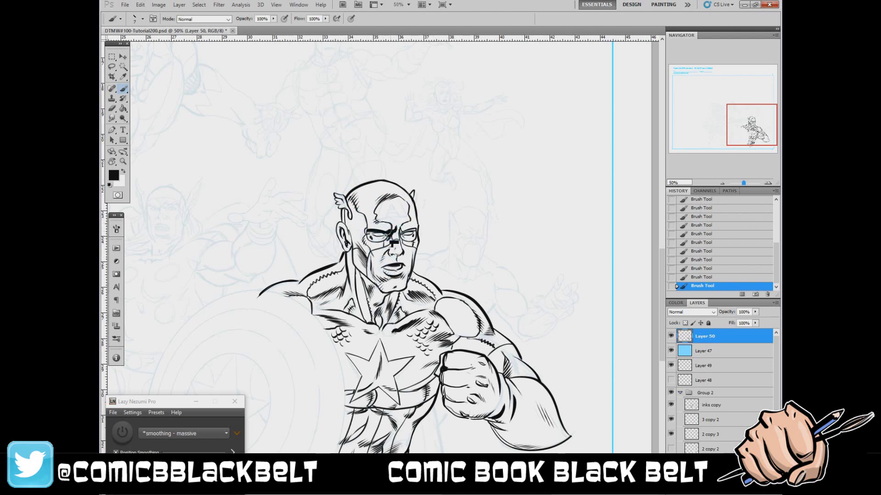
- Fill the shadows beside the nose and around the eyes in black with the 5 px brush
right_click(402, 228)
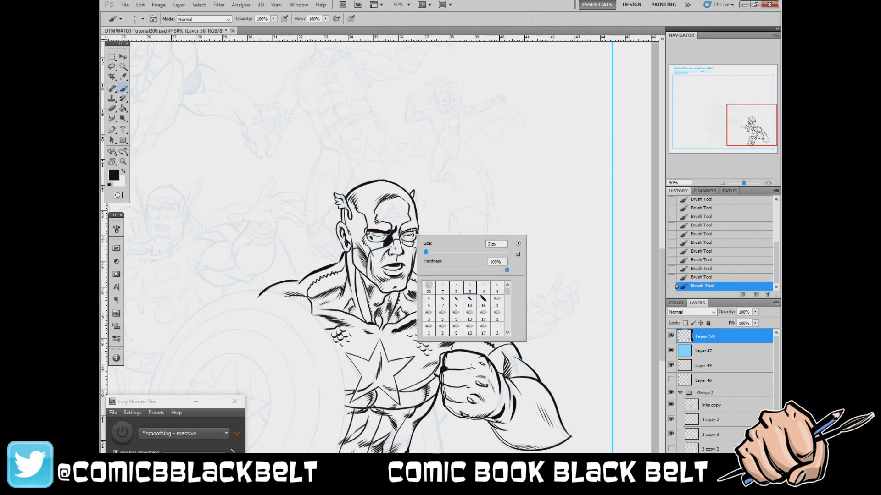
key("Return")
left_click_drag(397, 236, 400, 241)
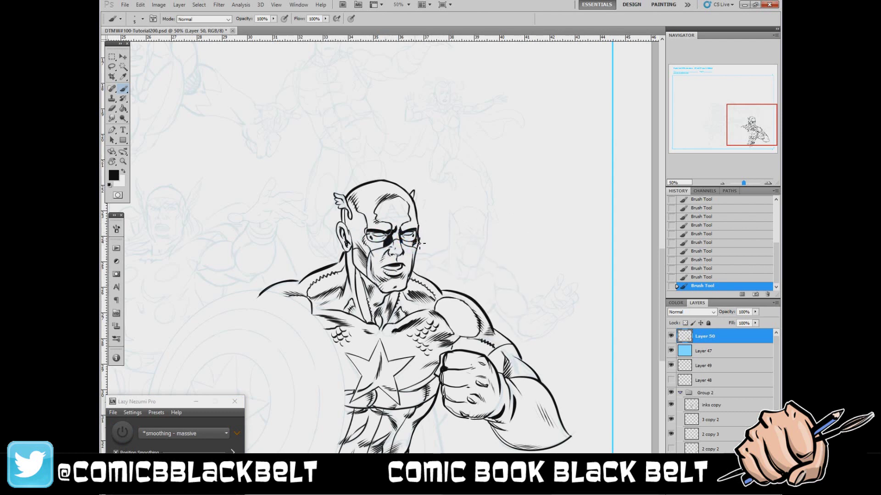
- Fill the shadow areas on the cowl's side and forehead solid black, changing to a larger brush
mouse_move(348, 210)
left_mouse_down()
mouse_move(363, 220)
mouse_move(354, 206)
mouse_move(358, 245)
mouse_move(371, 233)
mouse_move(361, 220)
mouse_move(369, 222)
mouse_move(372, 259)
left_mouse_up()
right_click(347, 199)
key("Return")
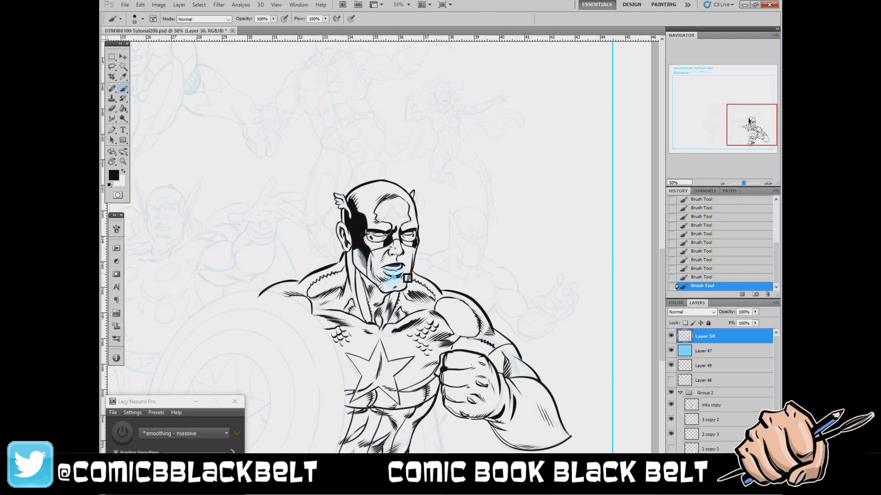
mouse_move(388, 202)
left_mouse_down()
mouse_move(399, 204)
mouse_move(396, 223)
mouse_move(410, 223)
mouse_move(384, 219)
left_mouse_up()
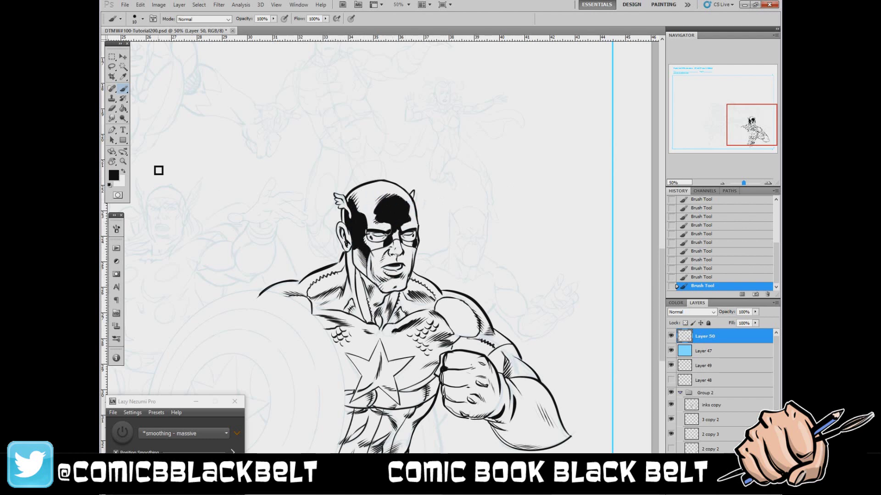
- Paint white separation lines between the brows with a tapered brush, and compare them with the earlier history state
key("x")
right_click(415, 236)
double_click(441, 304)
left_click_drag(390, 232, 403, 237)
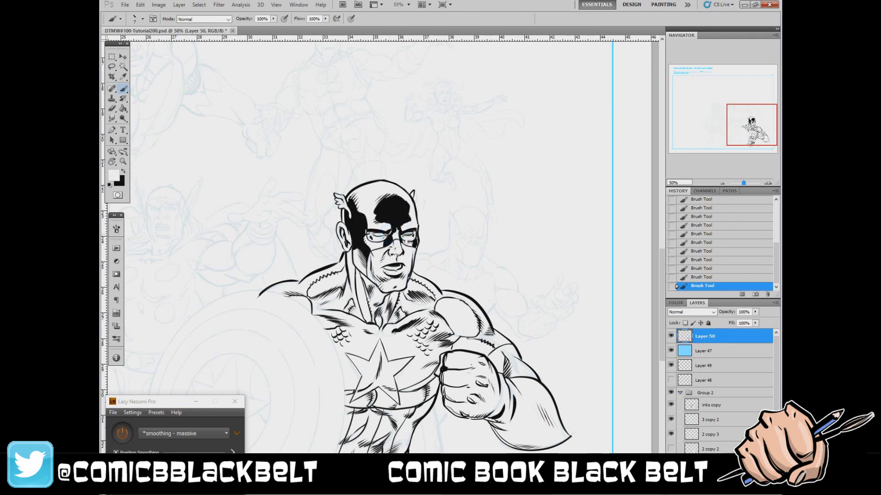
left_click(699, 271)
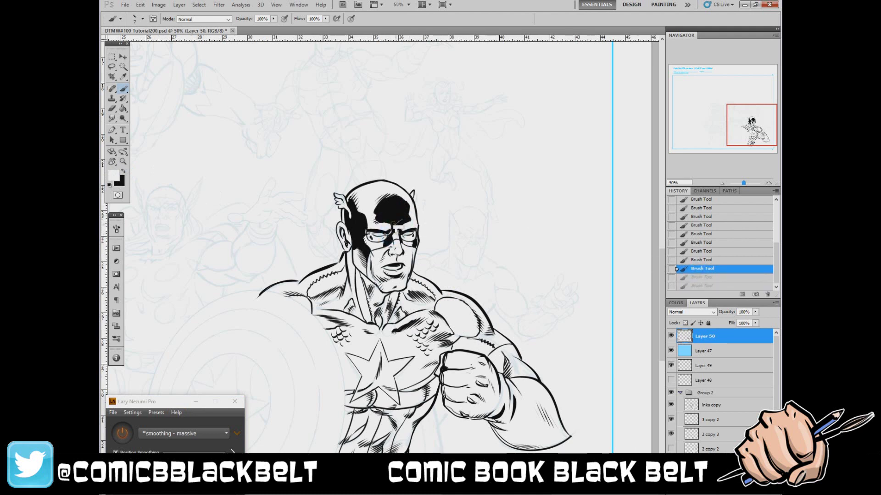
left_click(702, 286)
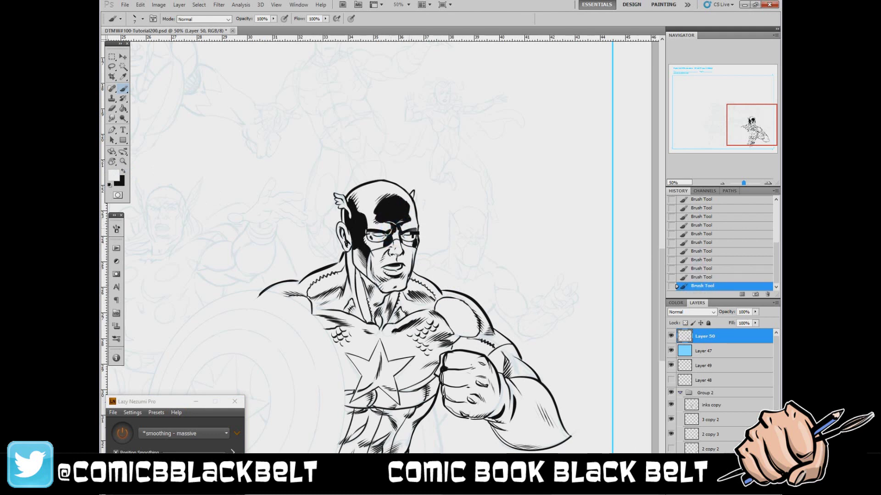
- Create a new layer, hide Layer 50 and ink the outline of the forehead letter A in black
key("ctrl+shift+alt+n")
left_click(672, 351)
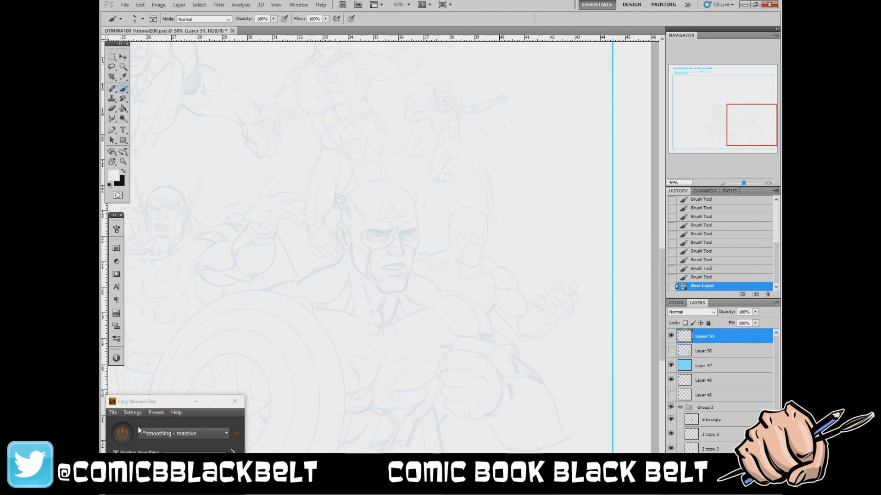
key("x")
mouse_move(394, 224)
left_mouse_down()
mouse_move(388, 205)
mouse_move(410, 204)
mouse_move(414, 222)
mouse_move(390, 204)
mouse_move(403, 224)
mouse_move(402, 208)
mouse_move(387, 218)
left_mouse_up()
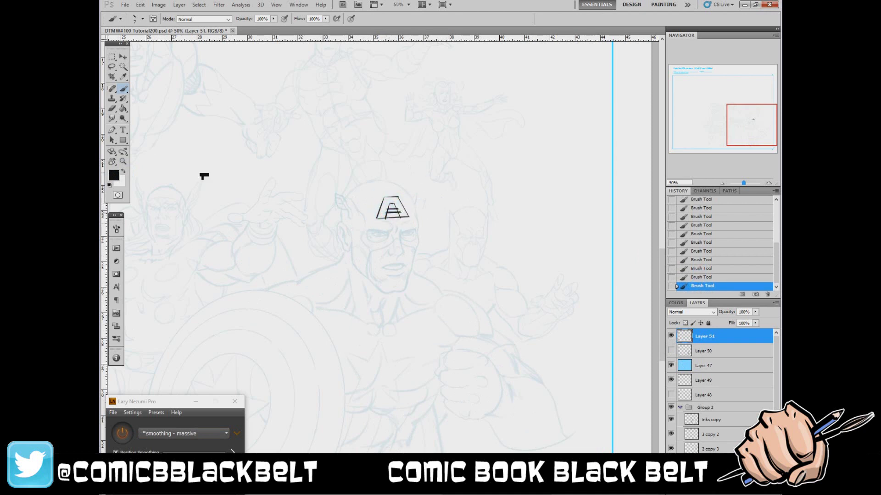
- Fill the letter A with white using the Paint Bucket, erase stray line ends and show Layer 50 again
key("x")
key("g")
left_click(392, 205)
left_click(388, 214)
left_click(398, 214)
key("e")
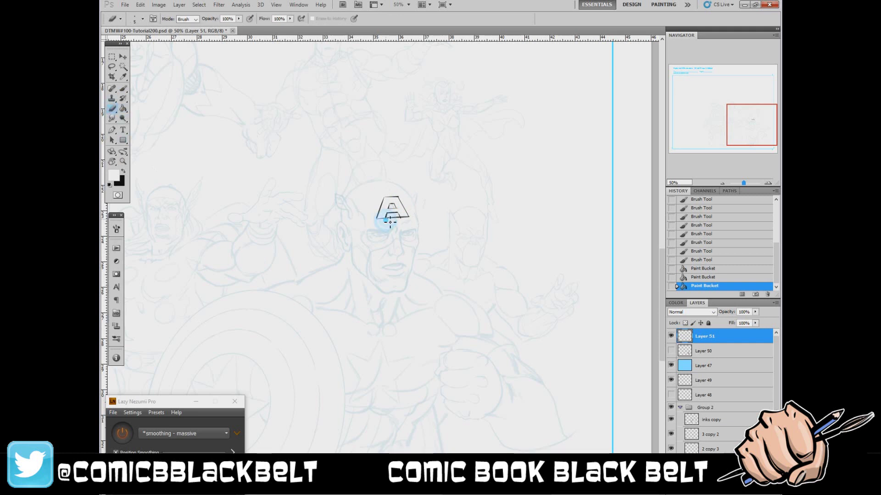
left_click(671, 351)
key("b")
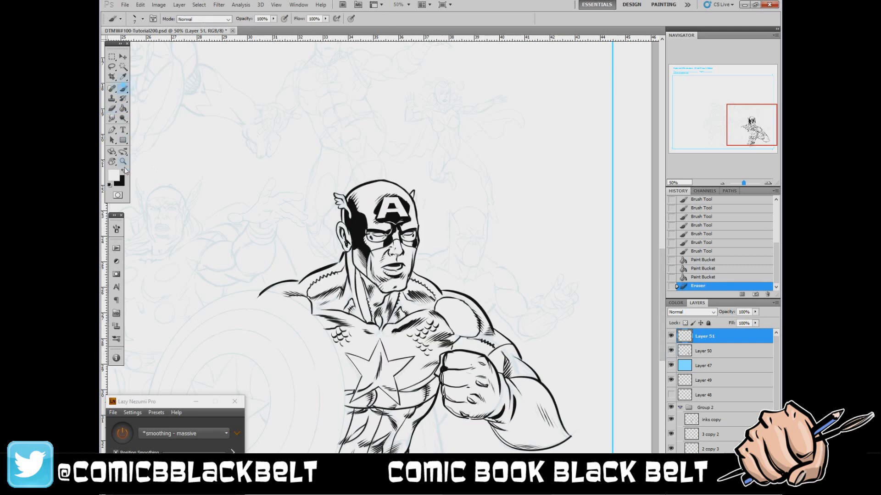
- Refine the edges of the forehead A with black and white brush strokes
key("x")
left_click_drag(385, 202, 399, 211)
left_click_drag(385, 214, 408, 220)
key("x")
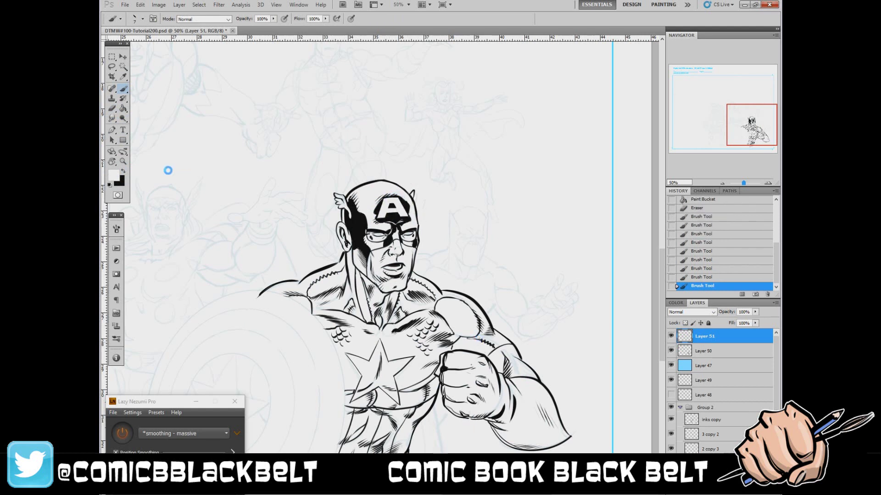
- Fill the shadows on the shield-side shoulder, neck and upper chest solid black, adjusting the brush size
key("x")
key("bracketleft")
key("bracketleft")
mouse_move(289, 296)
left_mouse_down()
mouse_move(317, 315)
mouse_move(341, 277)
mouse_move(347, 291)
mouse_move(312, 298)
mouse_move(348, 277)
mouse_move(373, 310)
left_mouse_up()
key("bracketright")
key("bracketright")
key("bracketright")
key("bracketright")
key("bracketright")
key("bracketright")
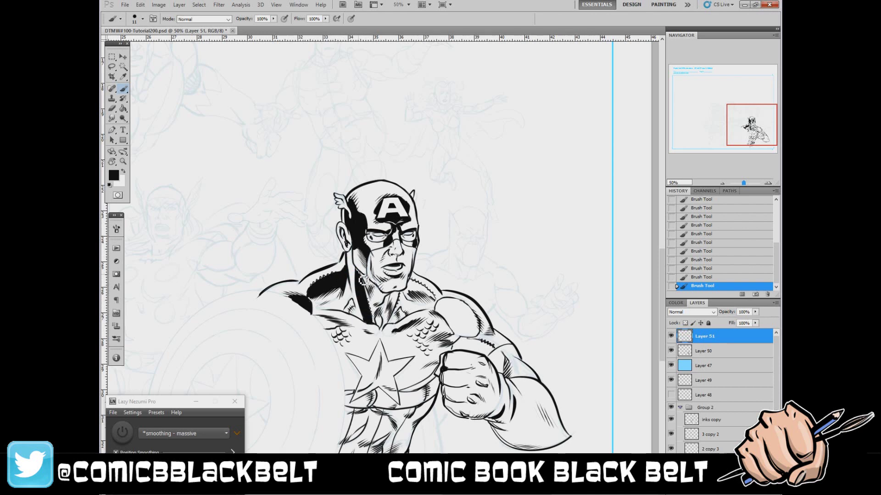
mouse_move(356, 268)
left_mouse_down()
mouse_move(379, 287)
mouse_move(372, 317)
mouse_move(354, 313)
mouse_move(331, 327)
mouse_move(342, 329)
left_mouse_up()
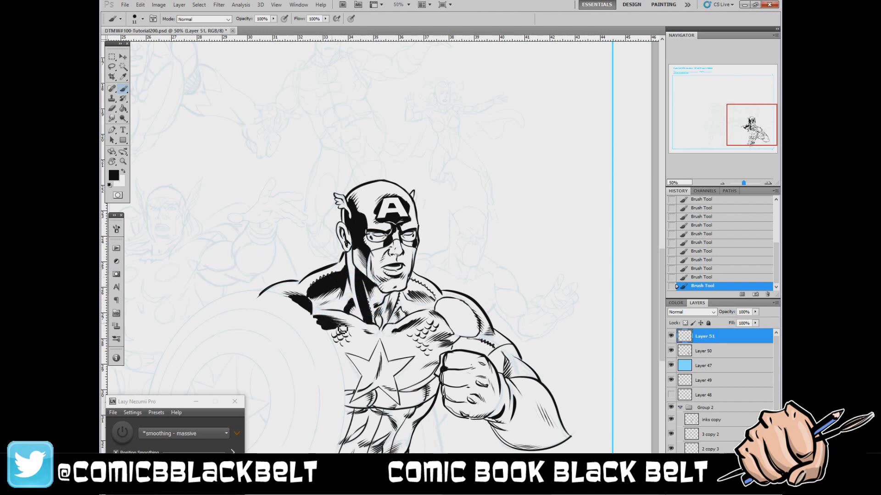
- Fill the shadows on the neck, fist-side shoulder and arm, fist and torso solid black with brush strokes
mouse_move(385, 304)
left_mouse_down()
mouse_move(425, 278)
mouse_move(411, 300)
left_mouse_up()
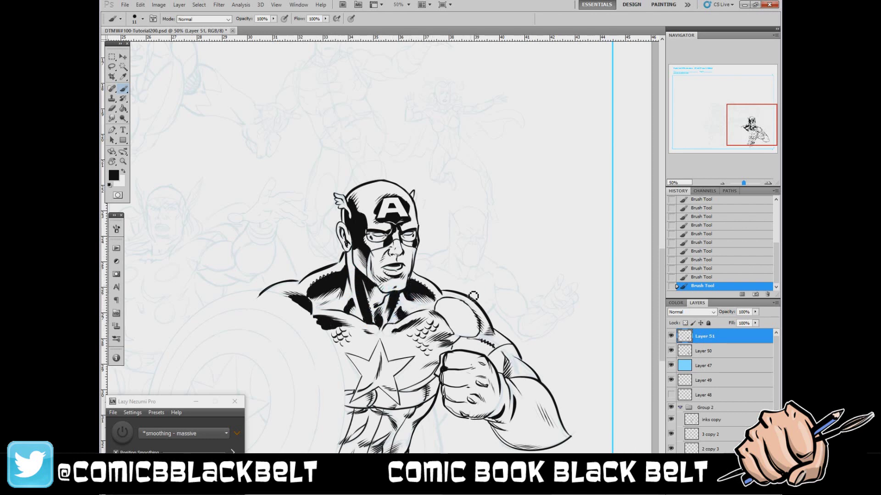
mouse_move(445, 317)
left_mouse_down()
mouse_move(454, 335)
mouse_move(471, 316)
mouse_move(439, 310)
mouse_move(463, 330)
mouse_move(458, 341)
mouse_move(474, 330)
mouse_move(464, 346)
mouse_move(478, 344)
mouse_move(490, 358)
left_mouse_up()
mouse_move(411, 394)
left_mouse_down()
mouse_move(394, 393)
mouse_move(438, 384)
mouse_move(432, 396)
left_mouse_up()
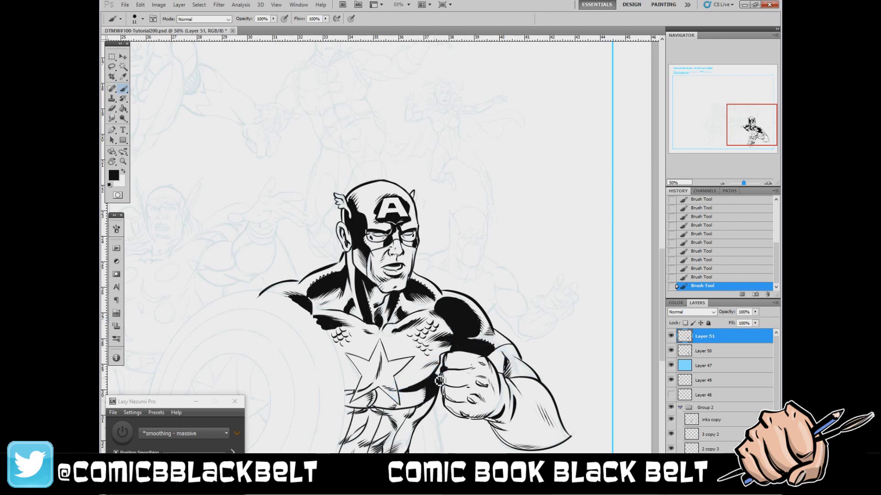
mouse_move(378, 416)
left_mouse_down()
mouse_move(359, 399)
mouse_move(376, 401)
mouse_move(350, 398)
mouse_move(363, 388)
mouse_move(342, 391)
mouse_move(355, 369)
mouse_move(372, 376)
mouse_move(386, 367)
mouse_move(372, 345)
mouse_move(364, 350)
left_mouse_up()
scroll(351, 398, "down", 3)
mouse_move(383, 391)
left_mouse_down()
mouse_move(365, 415)
mouse_move(376, 397)
mouse_move(387, 411)
mouse_move(404, 381)
mouse_move(390, 383)
left_mouse_up()
mouse_move(487, 294)
left_mouse_down()
mouse_move(463, 324)
mouse_move(503, 355)
left_mouse_up()
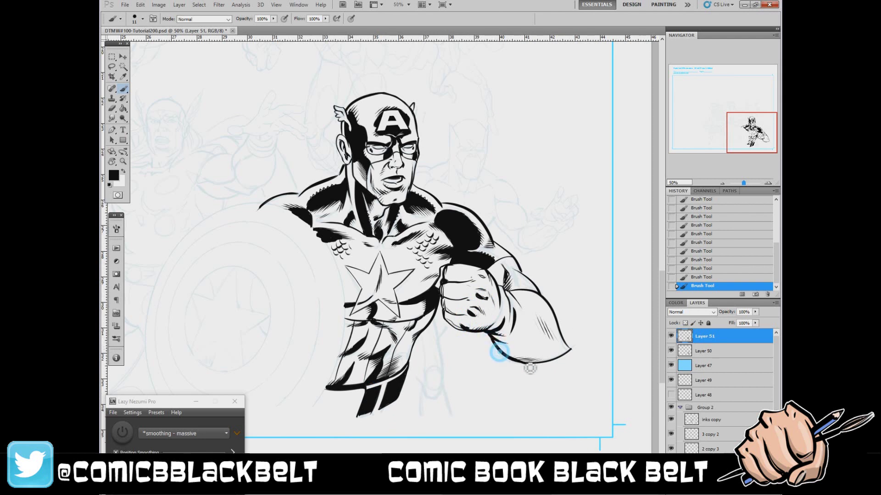
- Erase the stray ink along the forearm and refine the neck shadows with black and white brush strokes
key("e")
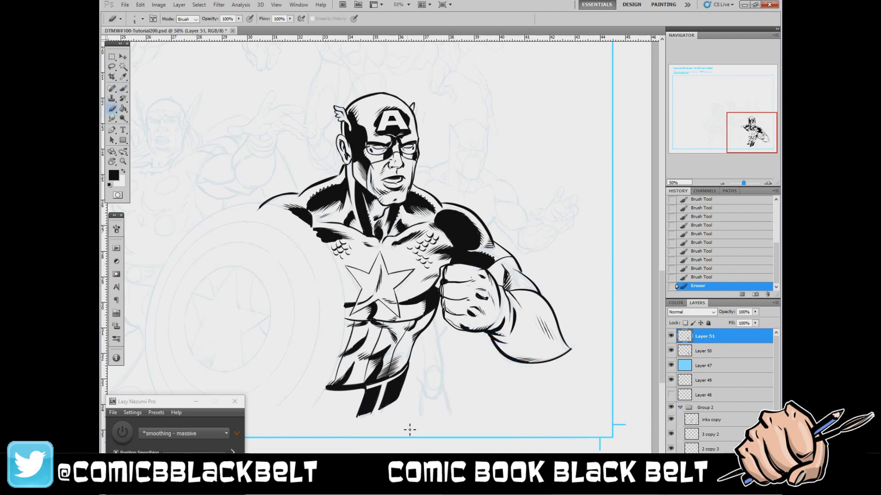
key("b")
left_click_drag(380, 195, 396, 218)
key("x")
right_click(298, 234)
double_click(352, 283)
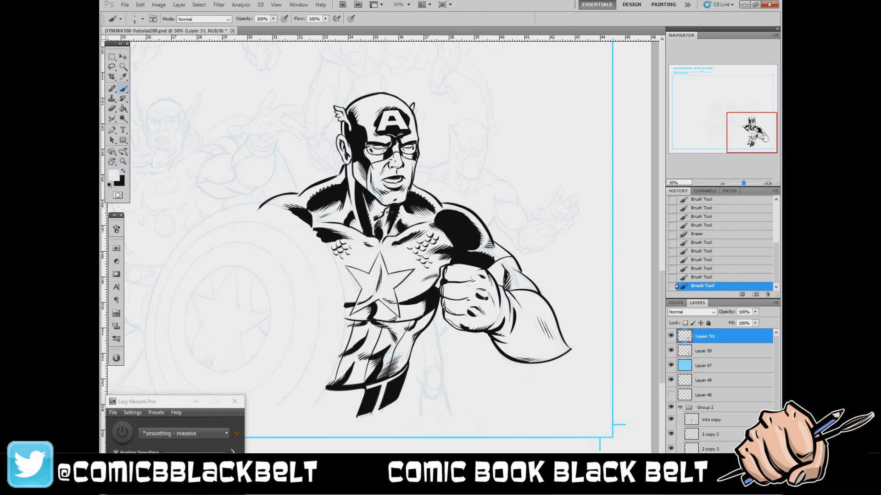
left_click_drag(413, 189, 397, 209)
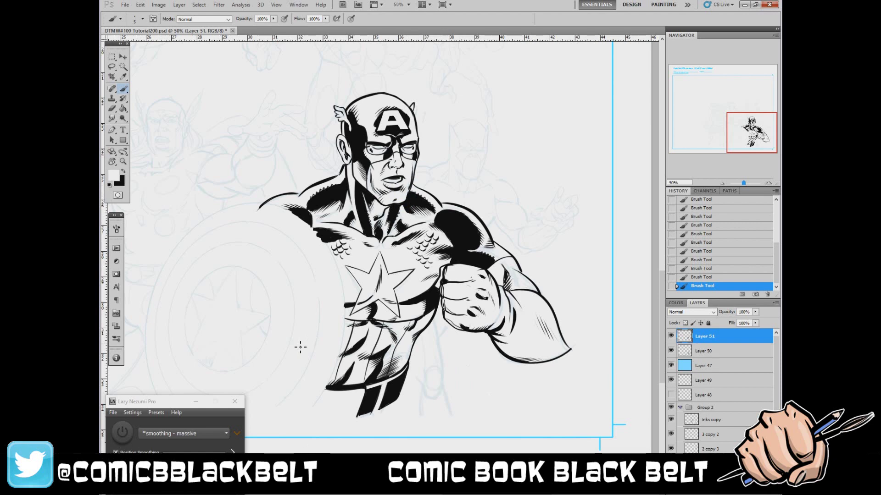
left_click(123, 170)
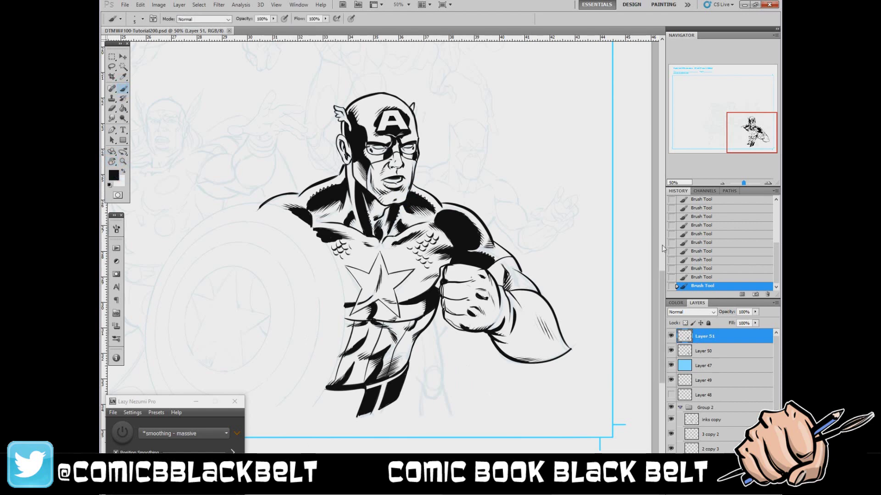
- Merge Layer 51 with Layer 50
scroll(430, 390, "up", 3)
key("ctrl+e")
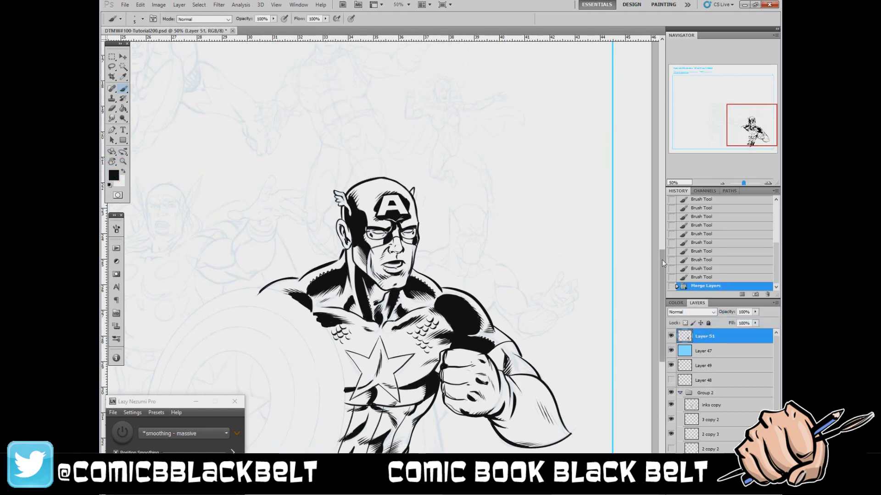
scroll(662, 259, "down", 3)
scroll(633, 270, "down", 1)
- Switch Lazy Nezumi Pro to the concentric ellipse constraint and match the shield with accuracy 1.00, degree 51.09° and rotation 74.35°
left_click(183, 433)
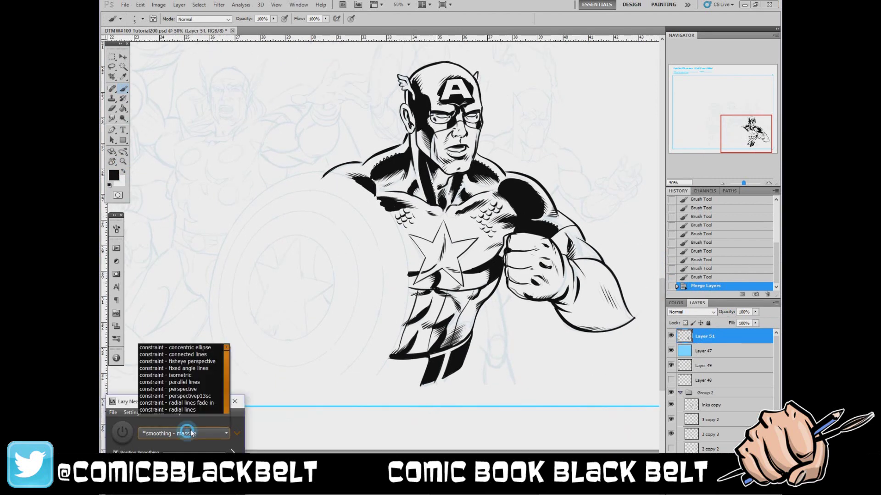
left_click(161, 381)
scroll(130, 64, "up", 3)
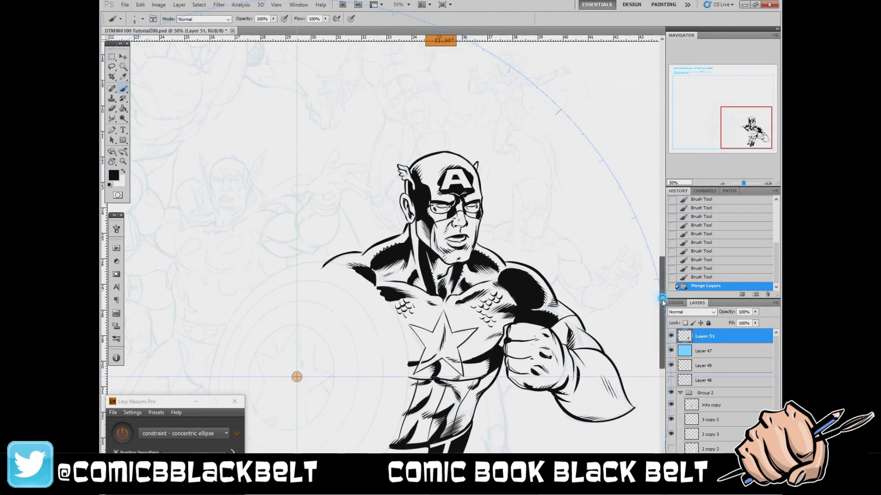
scroll(293, 321, "down", 4)
left_click(237, 434)
left_click(164, 423)
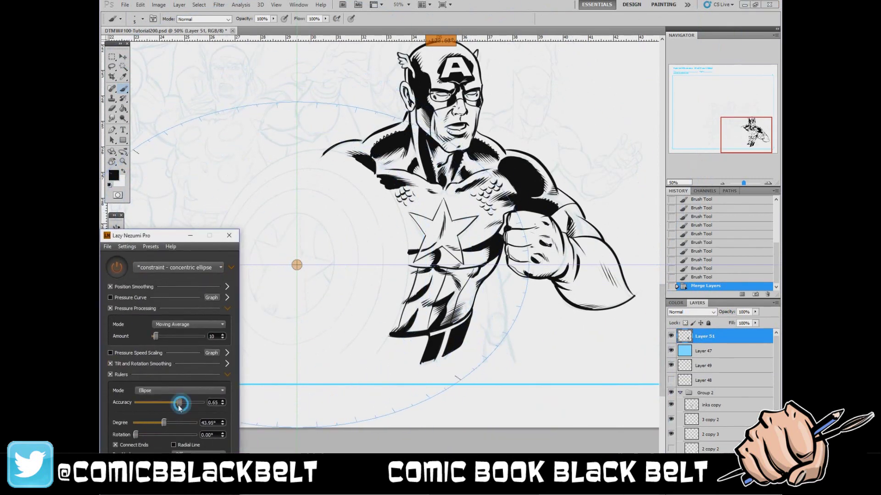
left_click_drag(182, 402, 199, 407)
left_click_drag(136, 434, 170, 422)
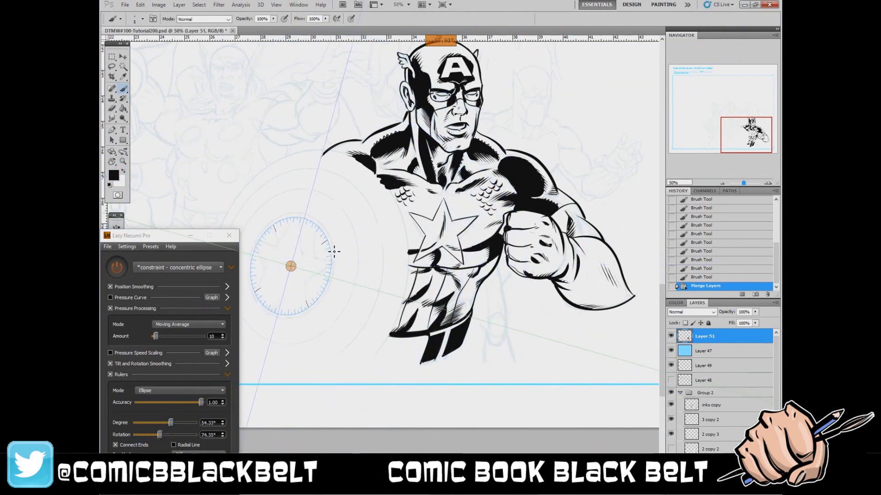
left_click_drag(171, 423, 168, 423)
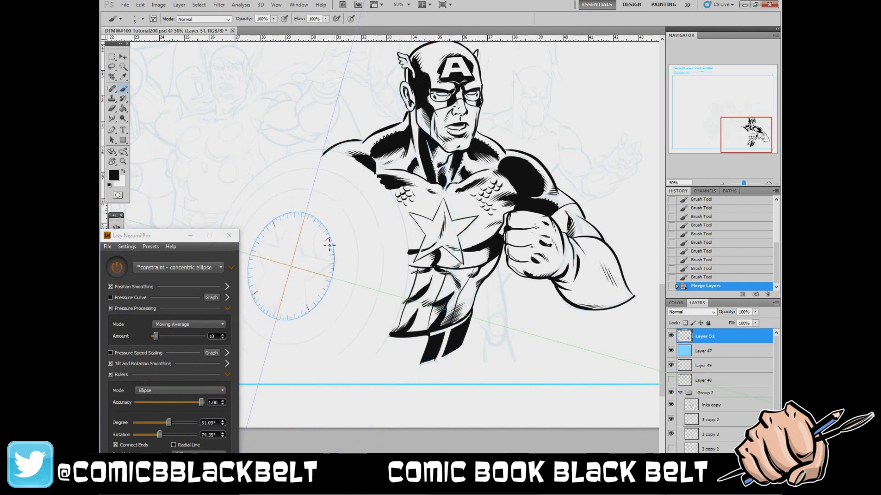
- Ink the shield's four concentric rings in black along the ellipse ruler, setting the degree to 51.74° for the outer rings
left_click_drag(208, 251, 181, 425)
left_click_drag(333, 263, 347, 247)
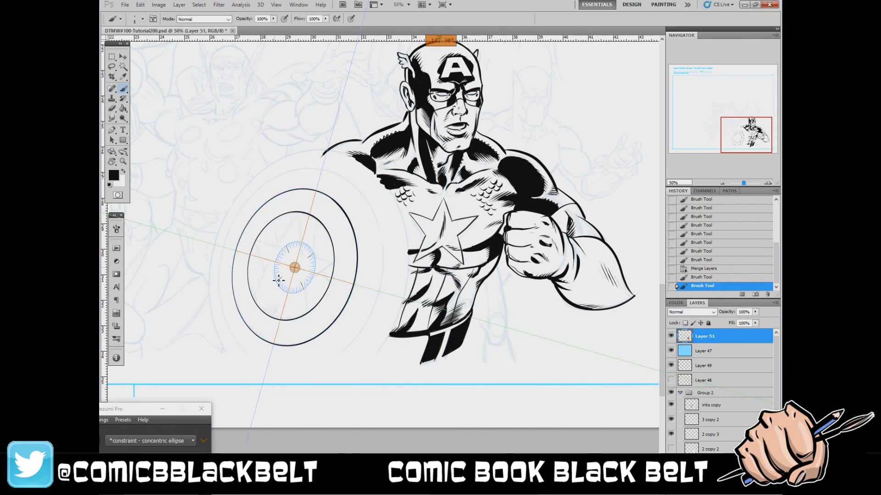
left_click_drag(356, 234, 354, 230)
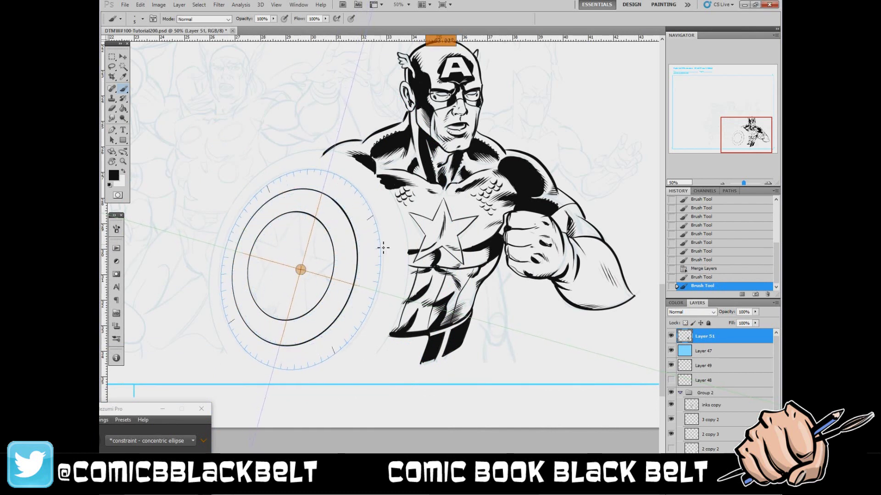
left_click_drag(151, 409, 201, 261)
left_click_drag(185, 449, 194, 440)
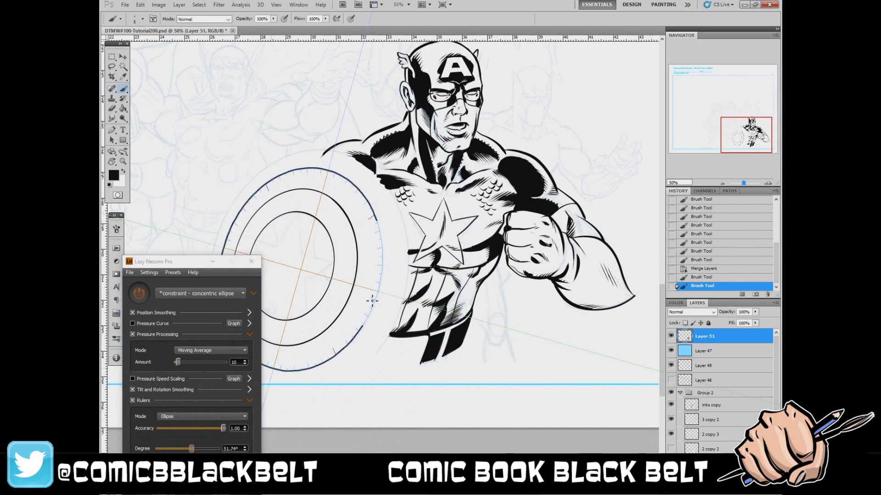
mouse_move(379, 223)
left_mouse_down()
mouse_move(257, 183)
mouse_move(381, 238)
left_mouse_up()
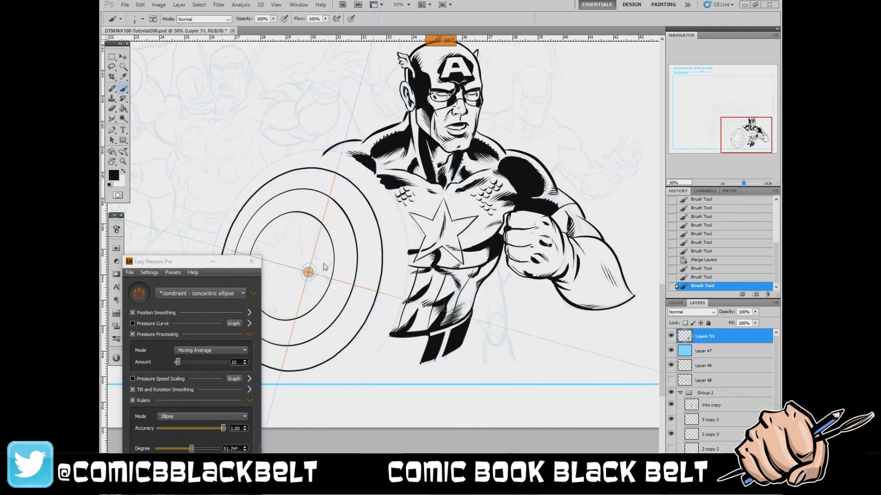
mouse_move(406, 266)
left_mouse_down()
mouse_move(404, 236)
mouse_move(211, 250)
mouse_move(408, 216)
left_mouse_up()
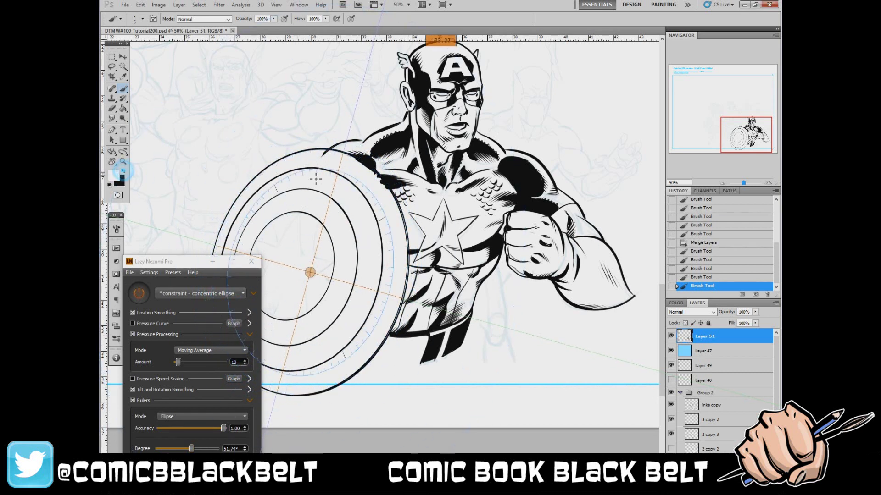
- Thin the shield's outer rim with white strokes and erase the body and shoulder lines overlapping it
key("x")
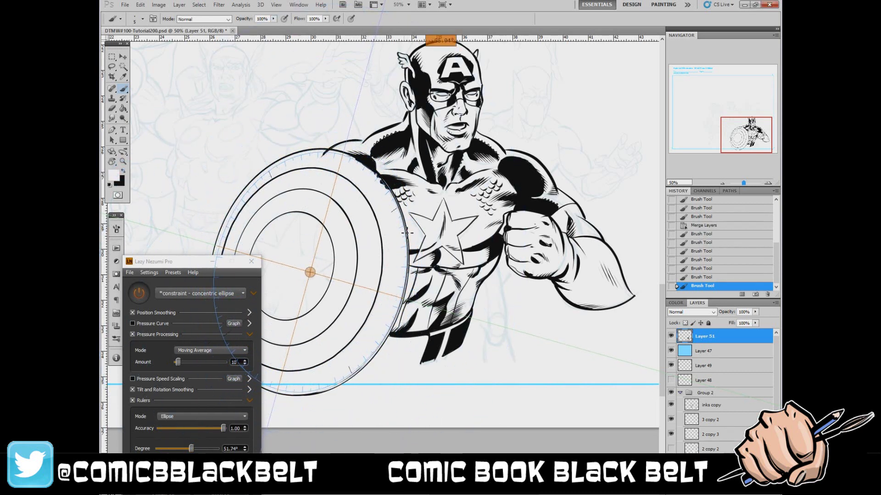
key("e")
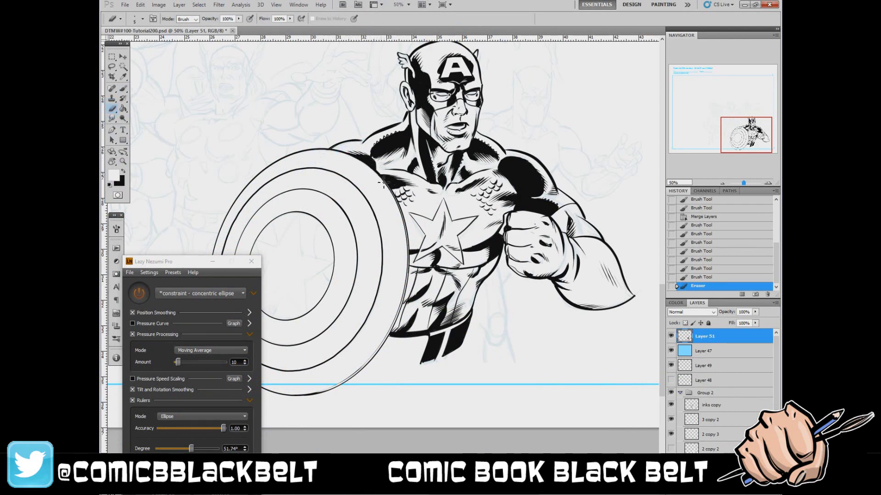
left_click(327, 155)
- Switch Lazy Nezumi Pro to the smoothing - massive preset and ink a five-pointed star inside the shield's inner circle
left_click_drag(184, 261, 171, 385)
left_click(202, 416)
left_click(192, 355)
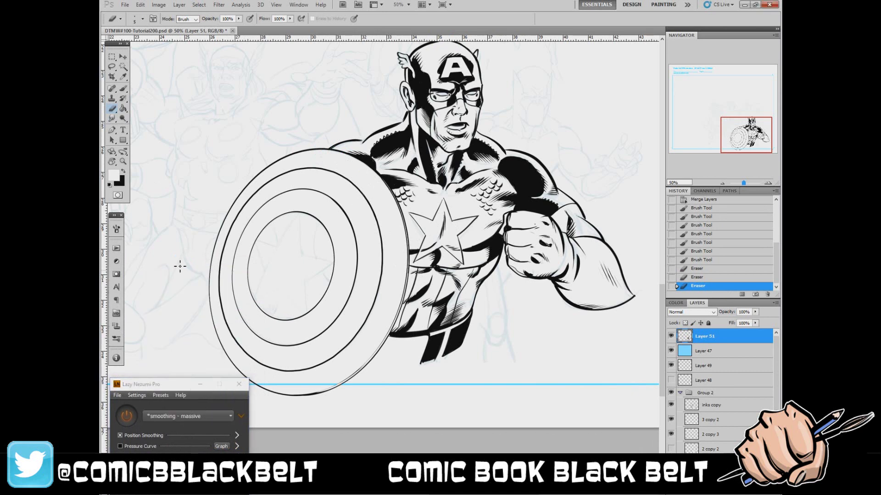
key("x")
left_click(123, 89)
right_click(316, 234)
double_click(342, 298)
mouse_move(300, 212)
left_mouse_down()
mouse_move(254, 298)
mouse_move(334, 268)
mouse_move(306, 318)
left_mouse_up()
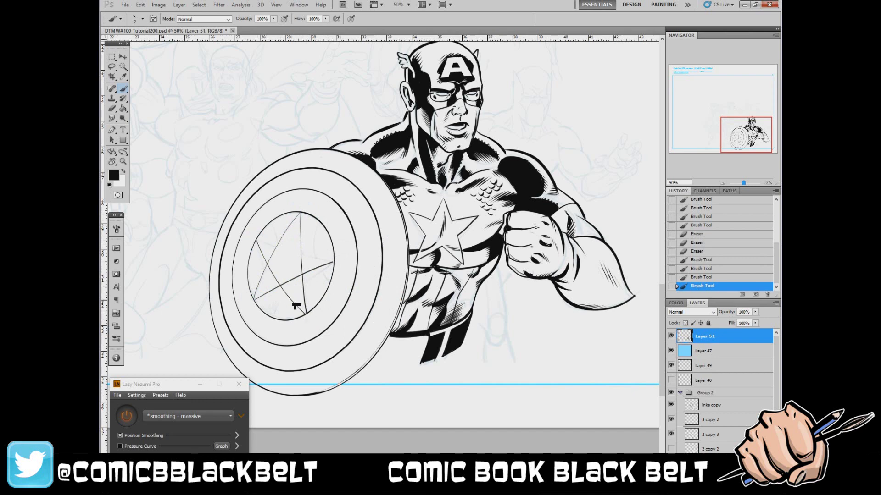
key("r")
left_click_drag(241, 199, 385, 78)
left_click_drag(379, 135, 379, 222)
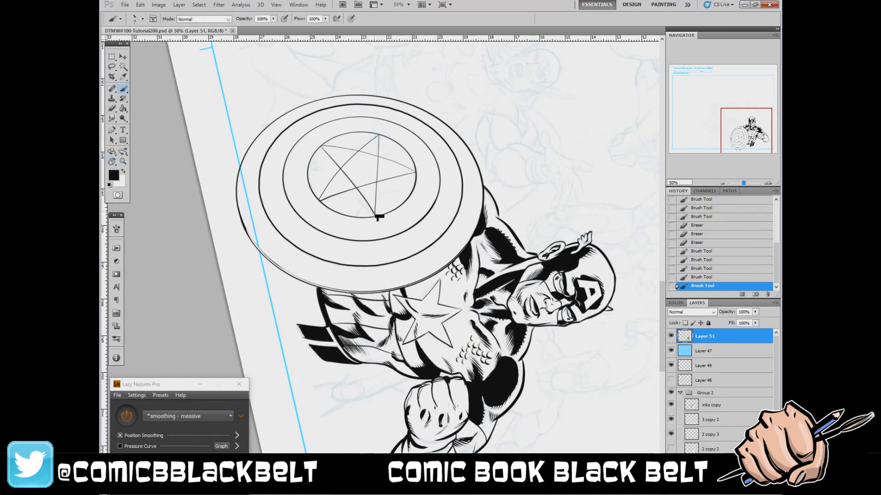
- Erase the crossing lines inside the shield's star so only its outline is left
key("e")
left_click(380, 193)
key("ctrl+z")
key("r")
key("Escape")
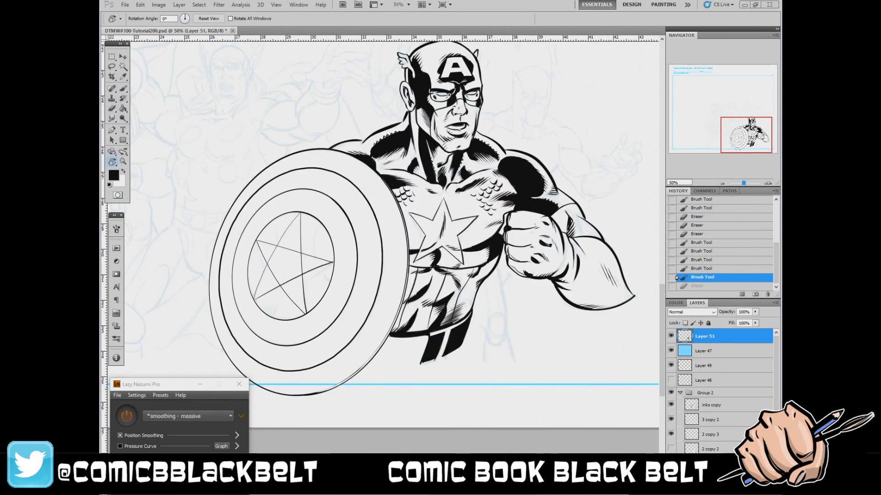
key("b")
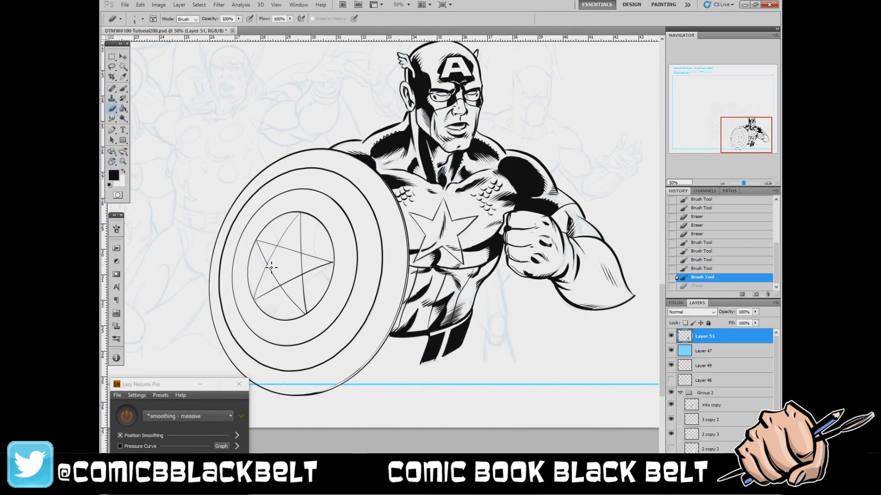
key("ctrl+z")
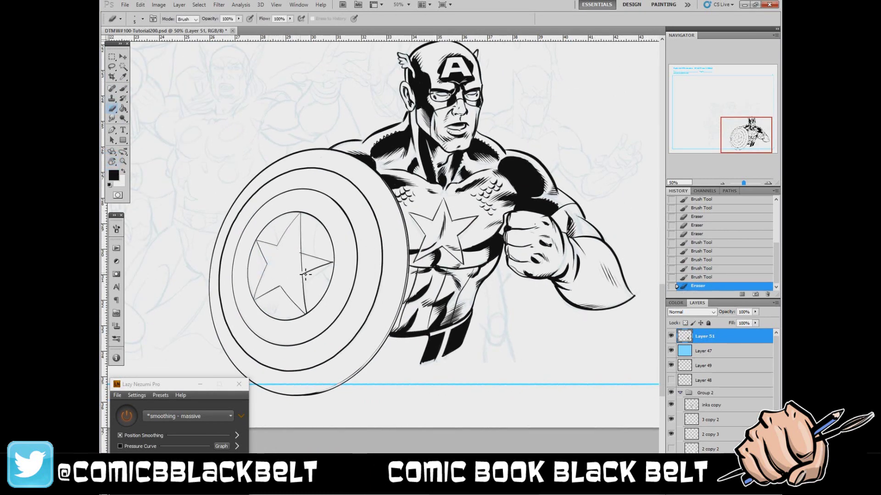
- Delete the lowest part of the shield across the page's bottom border using a rectangular selection
key("m")
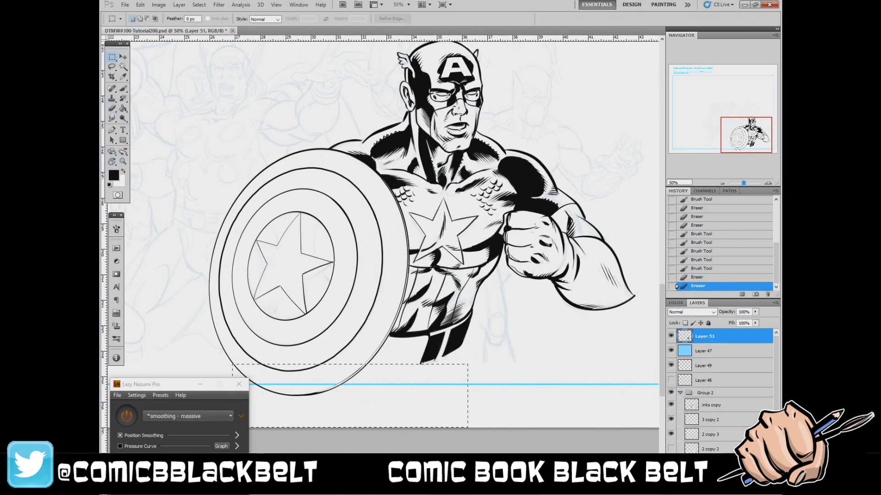
key("Delete")
key("ctrl+d")
- Create a new layer and ink the reflection outlines and short hatching around the star in the inner circle
key("b")
key("ctrl+shift+alt+n")
mouse_move(255, 270)
left_mouse_down()
mouse_move(252, 256)
mouse_move(274, 222)
left_mouse_up()
key("ctrl+z")
mouse_move(269, 277)
left_mouse_down()
mouse_move(252, 257)
mouse_move(275, 222)
mouse_move(326, 282)
mouse_move(315, 293)
left_mouse_up()
mouse_move(270, 318)
left_mouse_down()
mouse_move(292, 327)
mouse_move(272, 322)
mouse_move(272, 301)
left_mouse_up()
left_click_drag(276, 318, 279, 305)
- Enlarge the brush, fill the lower-left area of the shield's inner circle black and erase the overflow
right_click(305, 246)
double_click(363, 299)
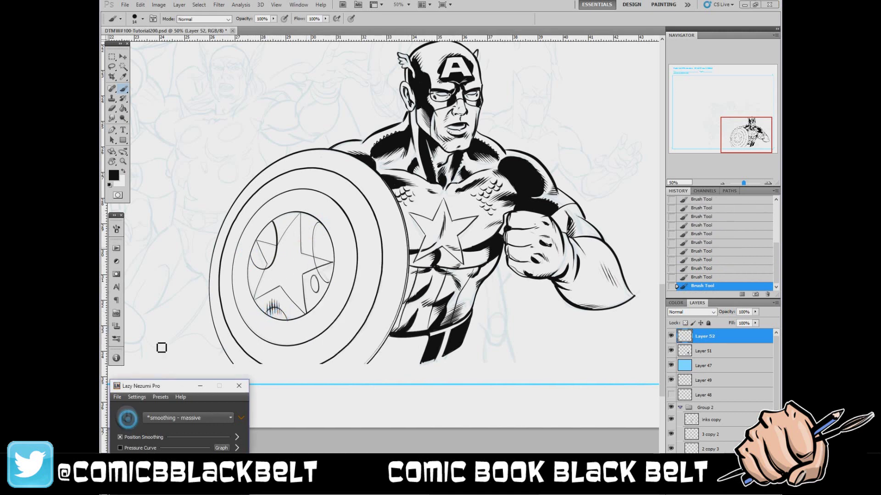
mouse_move(257, 255)
left_mouse_down()
mouse_move(267, 276)
mouse_move(254, 267)
mouse_move(259, 298)
mouse_move(271, 267)
left_mouse_up()
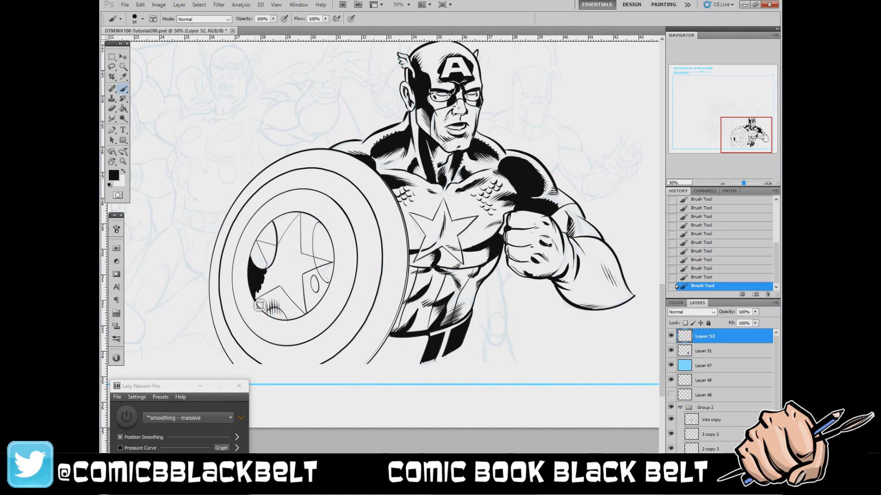
mouse_move(260, 305)
left_mouse_down()
mouse_move(291, 297)
mouse_move(271, 302)
mouse_move(283, 310)
left_mouse_up()
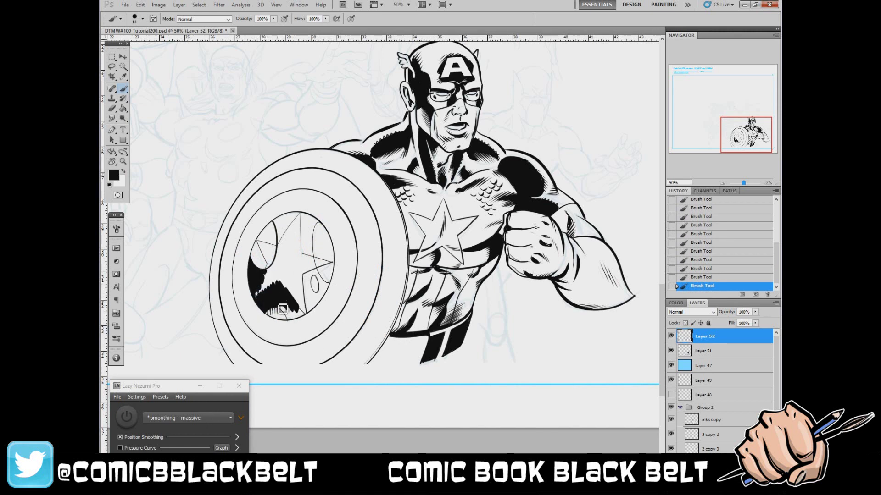
key("e")
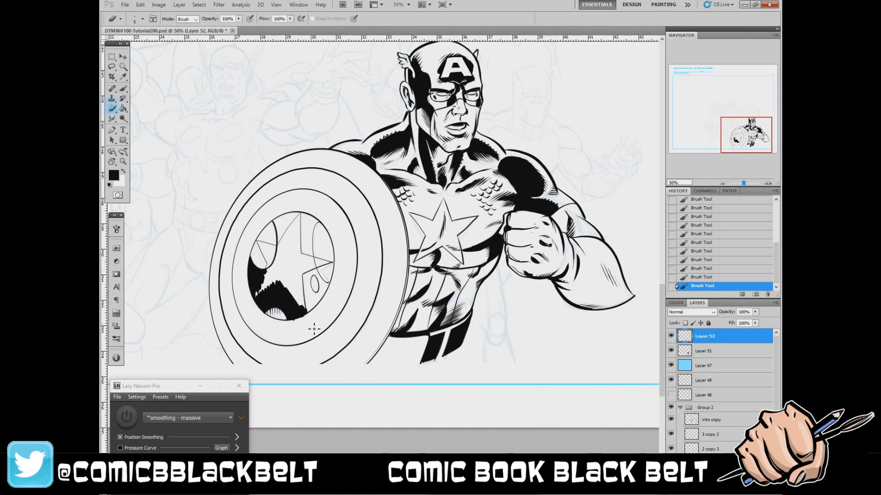
left_click_drag(265, 316, 259, 309)
left_click(123, 88)
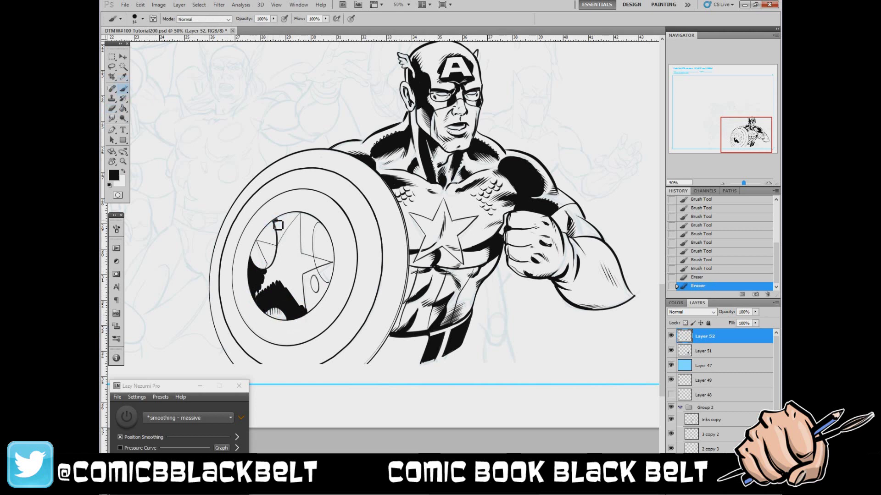
- Fill the upper and right-hand areas of the inner circle black, leaving the reflection shapes open
left_click_drag(281, 232, 303, 218)
mouse_move(293, 229)
left_mouse_down()
mouse_move(304, 212)
mouse_move(310, 250)
left_mouse_up()
left_click_drag(321, 220, 307, 243)
mouse_move(312, 269)
left_mouse_down()
mouse_move(307, 283)
mouse_move(315, 294)
left_mouse_up()
mouse_move(321, 263)
left_mouse_down()
mouse_move(310, 311)
mouse_move(321, 276)
left_mouse_up()
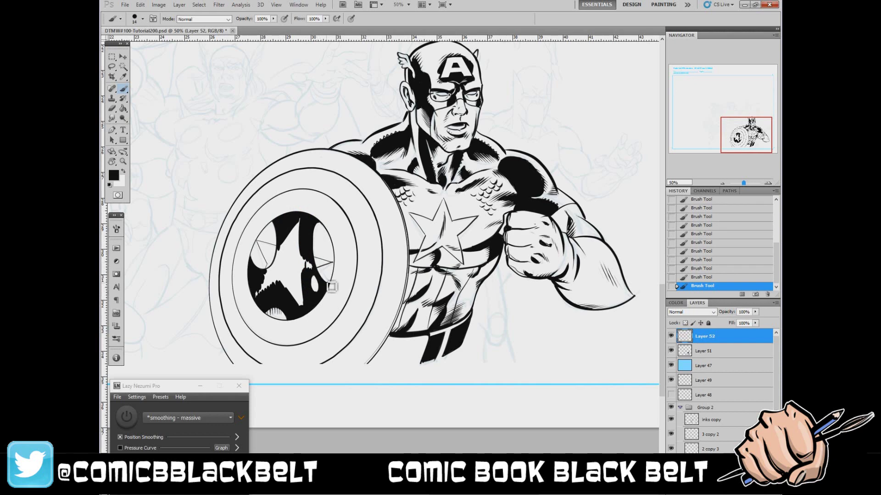
- Clean up the reflection shape on the circle's right side with the eraser and move Layer 51 above Layer 52
key("e")
left_click_drag(324, 275, 305, 282)
right_click(319, 285)
key("Escape")
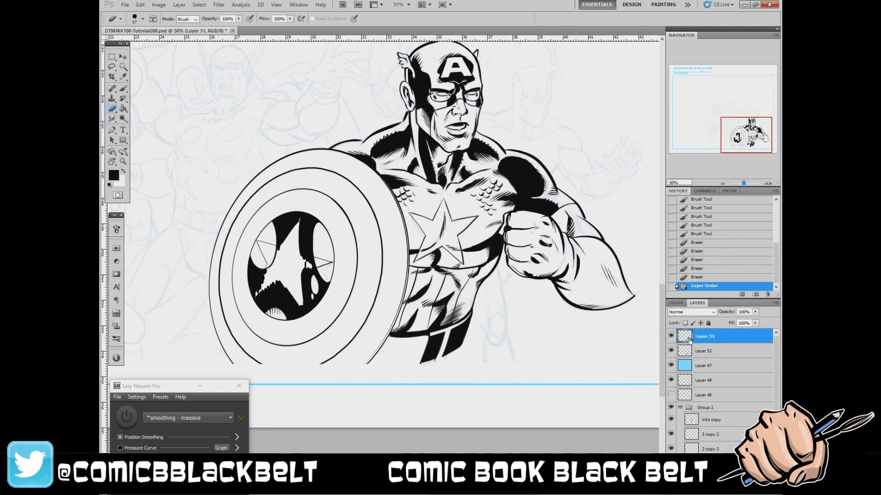
- Fill the shield's star with white on Layer 51 using the Paint Bucket
key("g")
key("x")
left_click(293, 270)
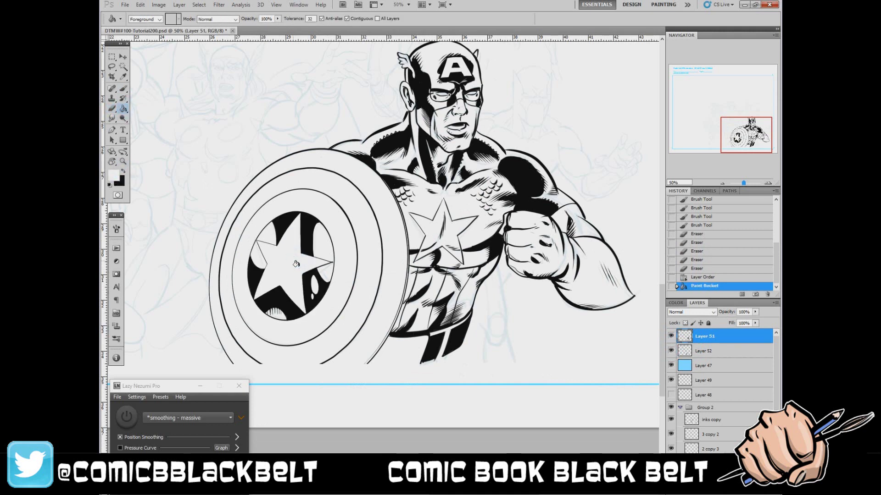
- Fill another area by the shield's star with white, enable Lazy Nezumi smoothing and touch up the star with black brush strokes
left_click(314, 233)
key("x")
key("b")
left_click(127, 418)
right_click(303, 274)
double_click(321, 330)
left_click_drag(303, 274, 310, 313)
left_click_drag(301, 220, 301, 241)
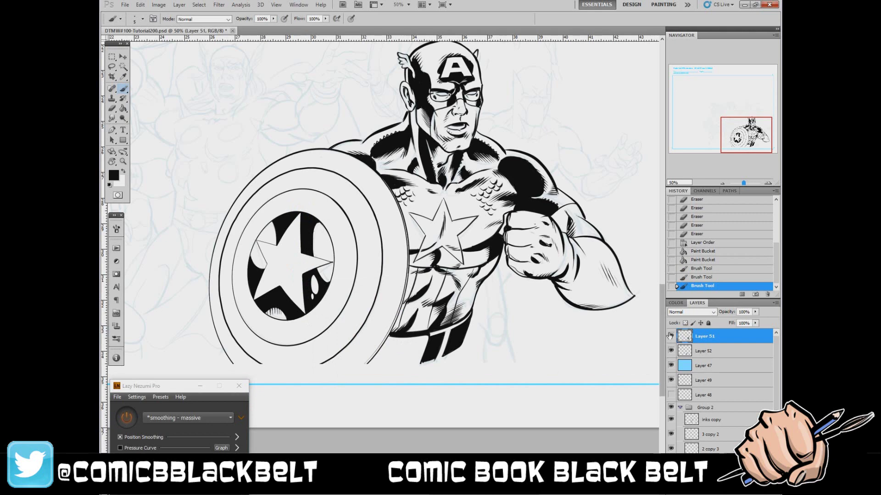
- On Layer 52, ink tapered reflection streaks radiating across the shield's upper and right-hand rings using a 16 px brush
left_click(697, 347)
mouse_move(297, 157)
left_mouse_down()
mouse_move(285, 213)
mouse_move(321, 160)
mouse_move(307, 188)
left_mouse_up()
right_click(318, 160)
key("Return")
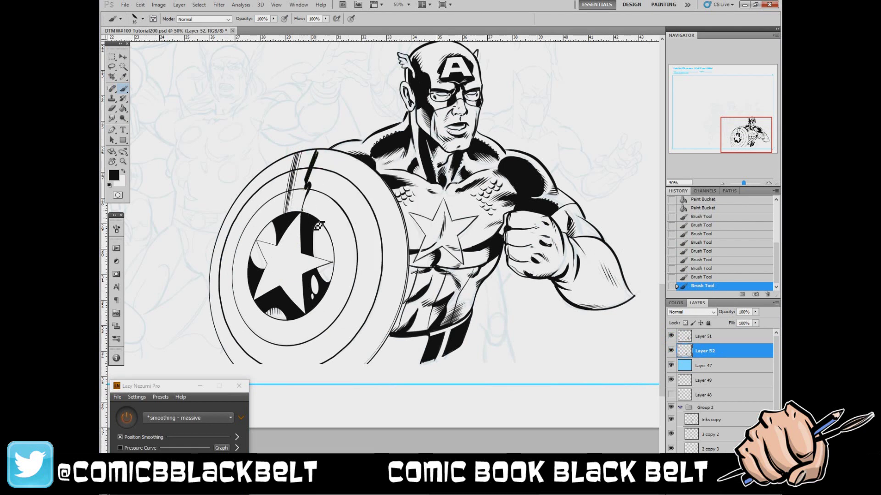
mouse_move(321, 220)
left_mouse_down()
mouse_move(370, 173)
mouse_move(381, 176)
left_mouse_up()
mouse_move(334, 259)
left_mouse_down()
mouse_move(408, 251)
mouse_move(406, 266)
mouse_move(374, 270)
left_mouse_up()
left_click_drag(331, 289, 390, 331)
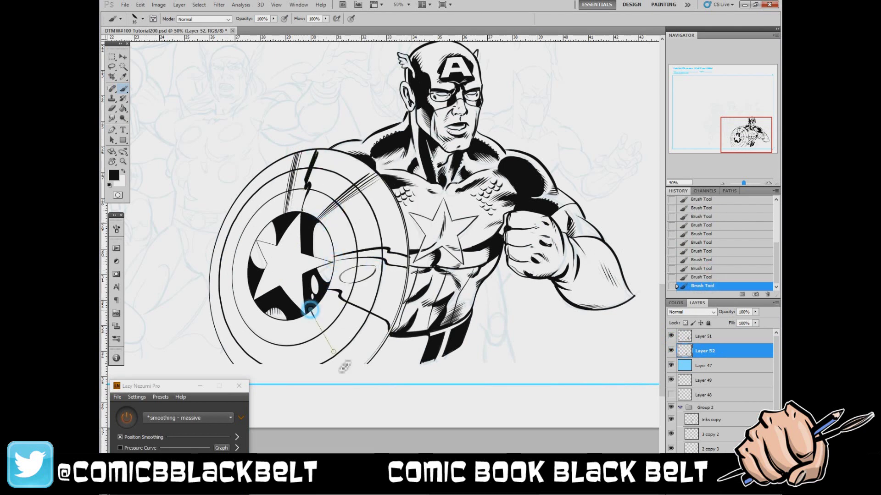
- Ink radiating reflection streaks across the rings below and to the left of the shield's inner circle
left_click_drag(303, 302, 354, 383)
left_click_drag(276, 310, 251, 364)
left_click_drag(252, 274, 209, 279)
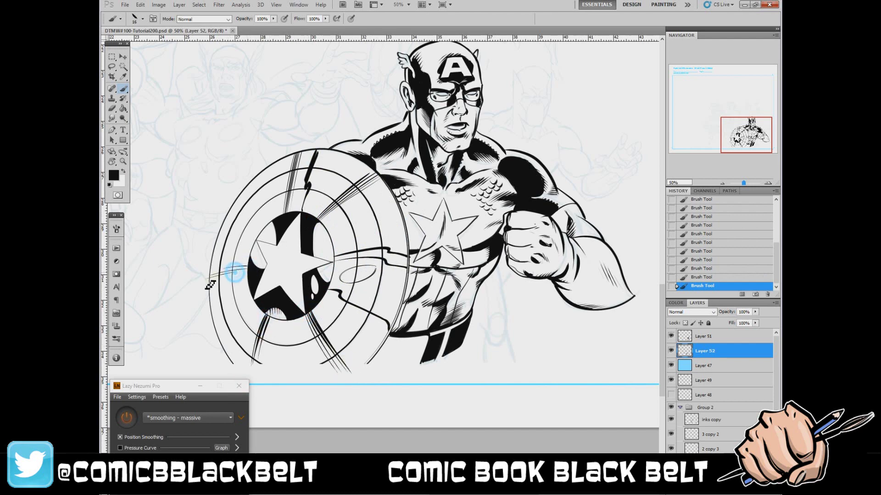
- Choose a small brush with white paint and activate Layer 51 for touch-ups on Captain America
scroll(573, 206, "up", 5)
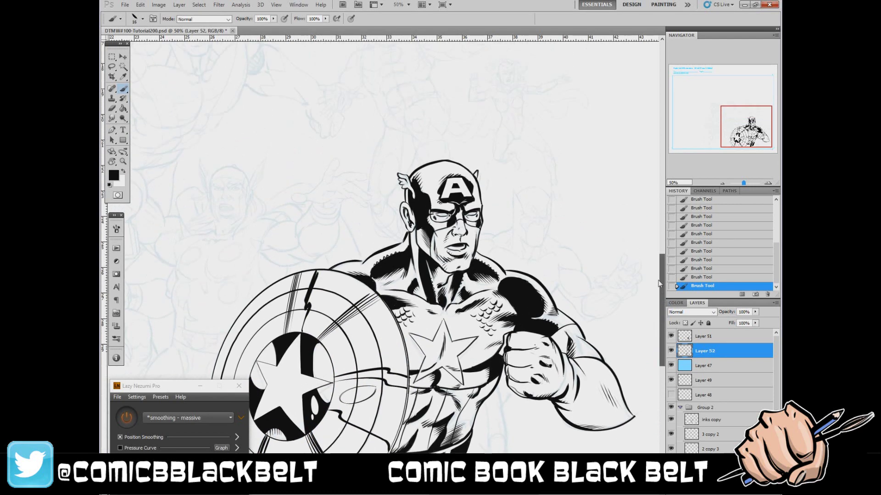
right_click(505, 297)
left_click(556, 347)
key("ctrl+plus")
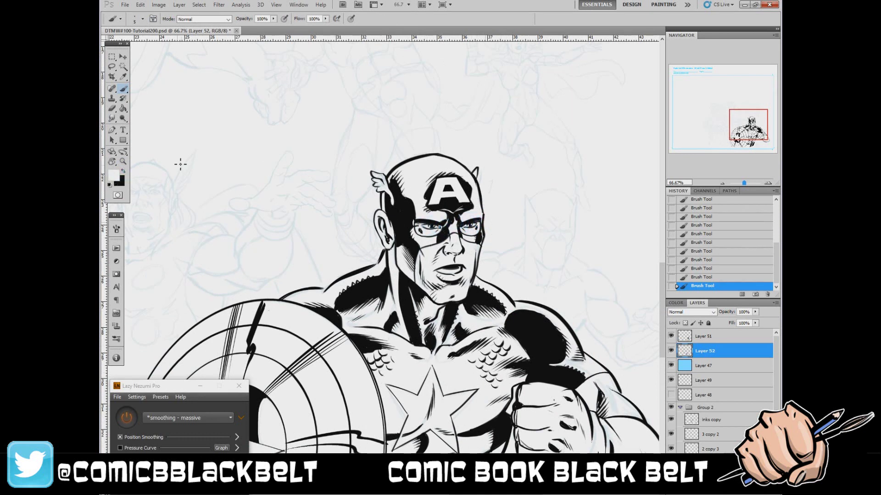
left_click(701, 338)
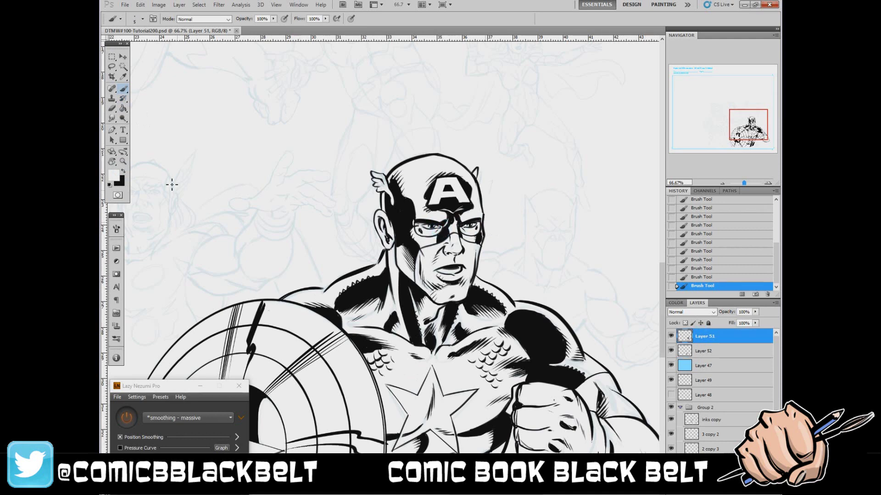
key("z")
left_click(298, 184, "alt")
left_click(298, 183, "alt")
left_click(297, 183)
left_click(297, 183)
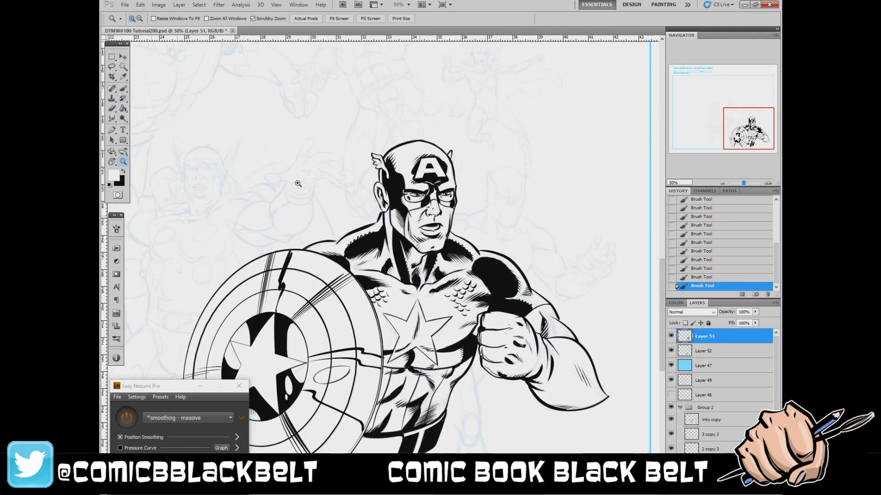
key("b")
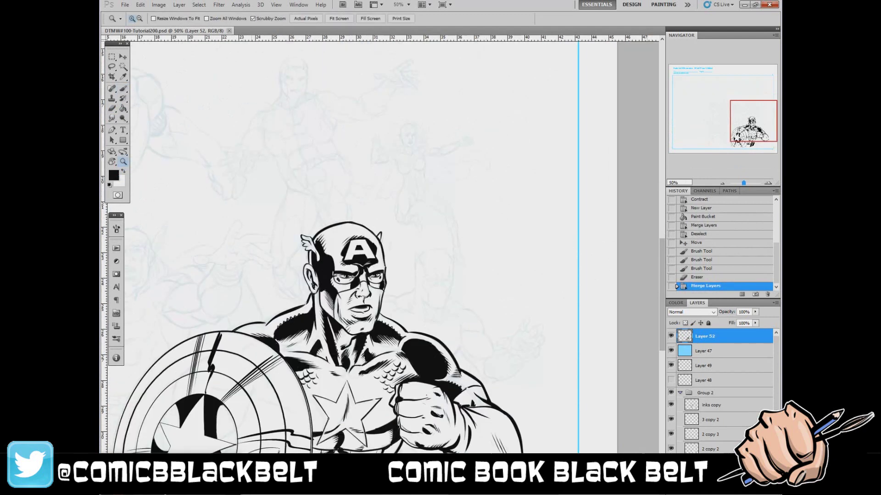
- Choose the 7 px tapered brush tip for inking the Iron Man sketch above Captain America
left_click_drag(464, 70, 581, 183)
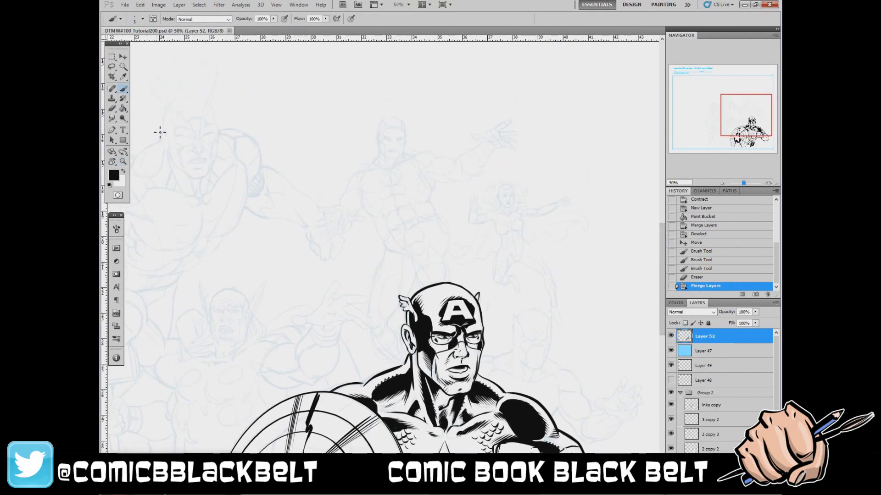
right_click(440, 226)
left_click(463, 289)
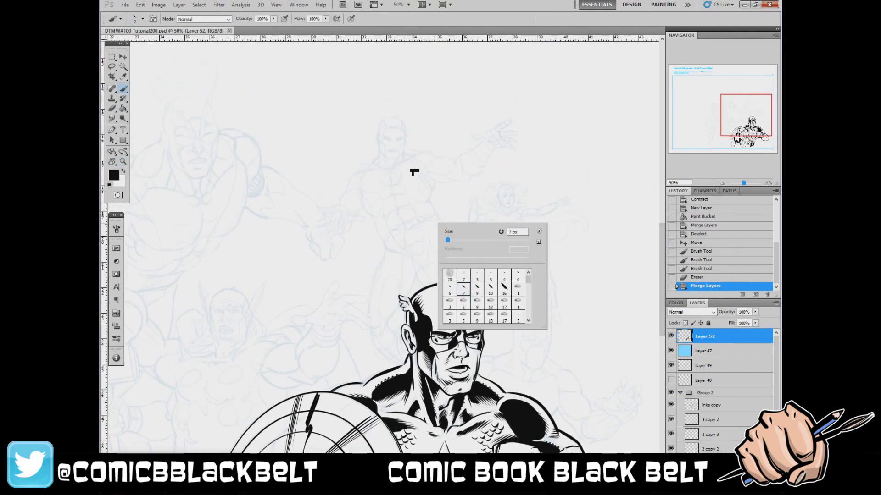
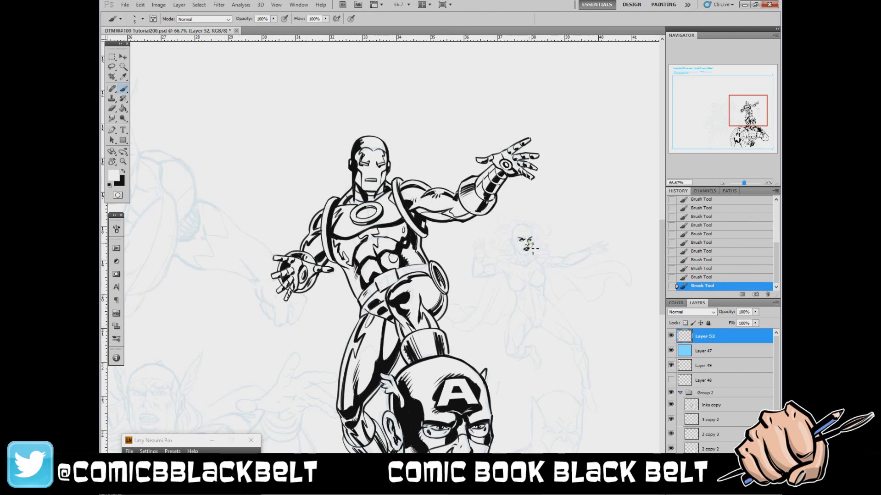
- Undo the last stroke and ink the outline of Scarlet Witch's face around her eyes in black with a 7 px brush
key("x")
key("x")
left_click(124, 171)
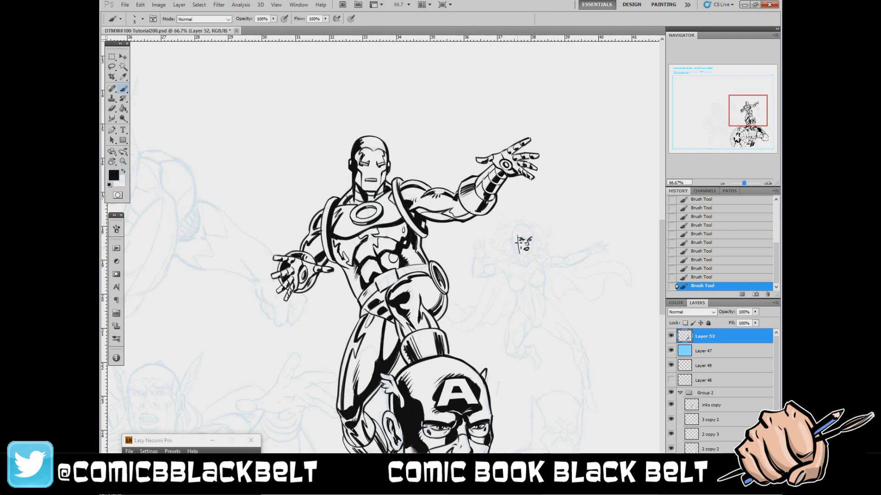
key("ctrl+z")
right_click(565, 268)
key("Return")
left_click_drag(517, 235, 532, 243)
- Refine Scarlet Witch's face with alternating white and black strokes, and ink her pointed headdress and the cape's collar
key("x")
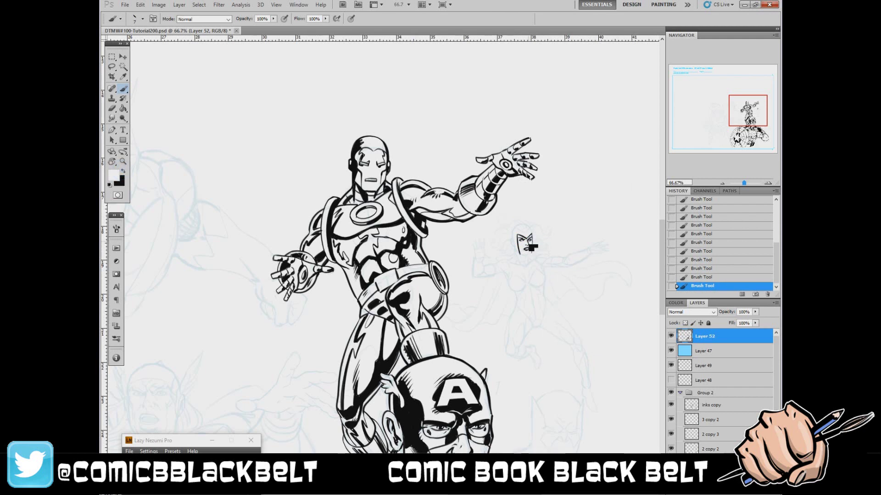
key("x")
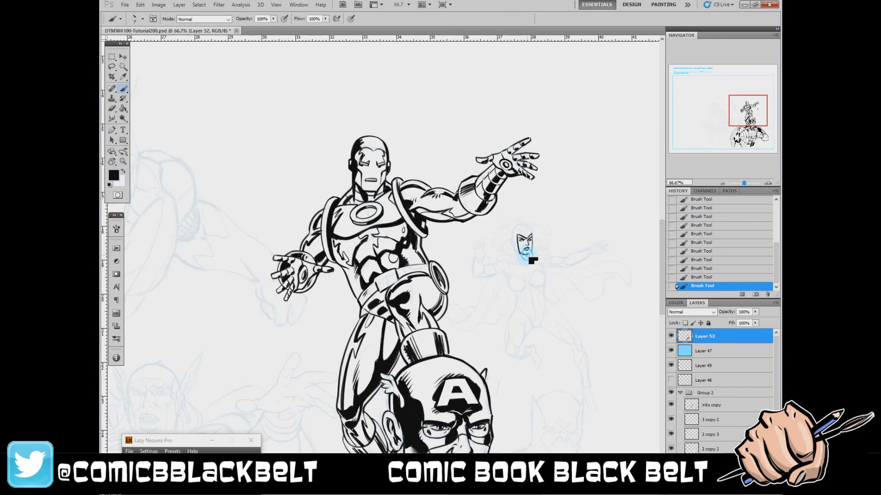
key("x")
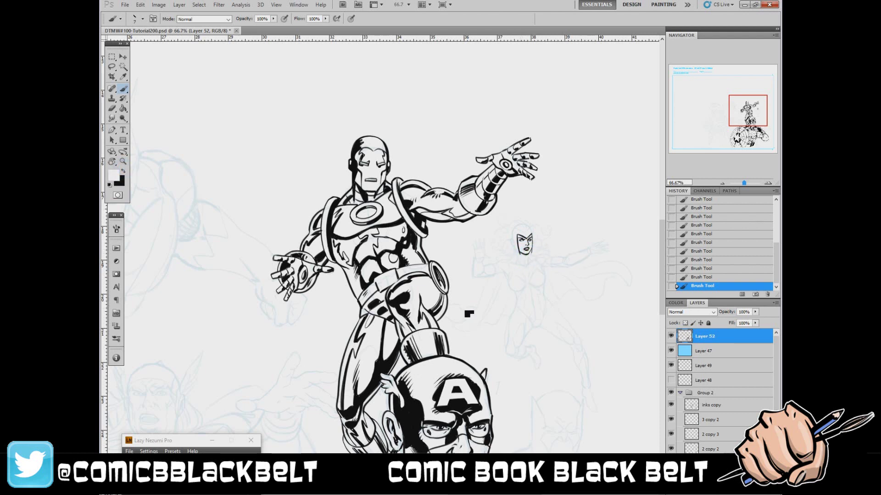
left_click(124, 171)
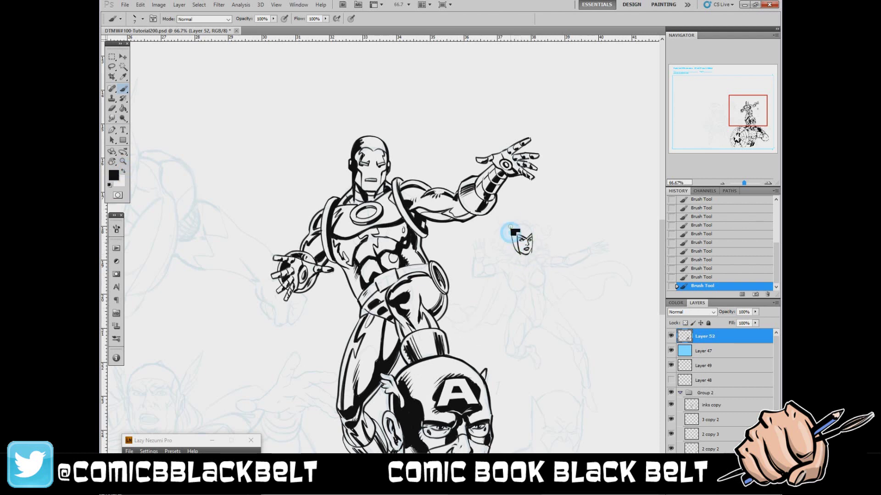
mouse_move(524, 230)
left_mouse_down()
mouse_move(514, 243)
mouse_move(537, 246)
mouse_move(533, 257)
mouse_move(497, 263)
mouse_move(545, 253)
left_mouse_up()
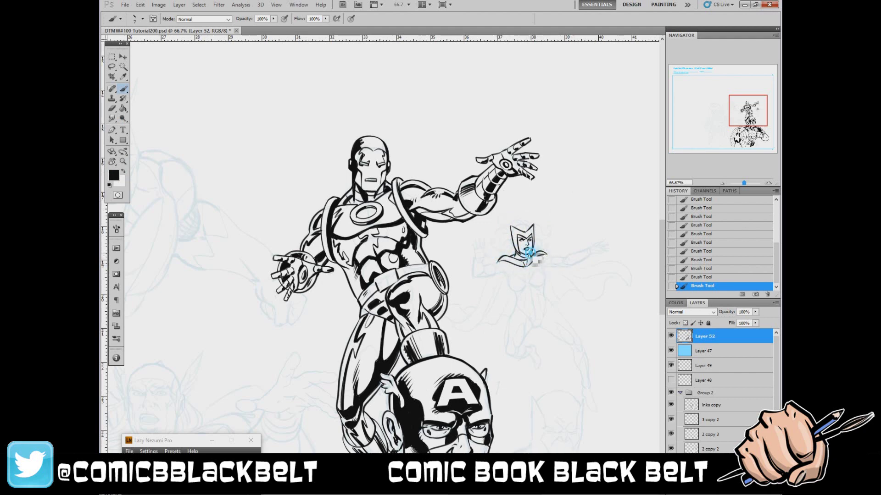
- Ink Scarlet Witch's raised hand as a solid black shape
scroll(528, 254, "down", 1)
right_click(509, 259)
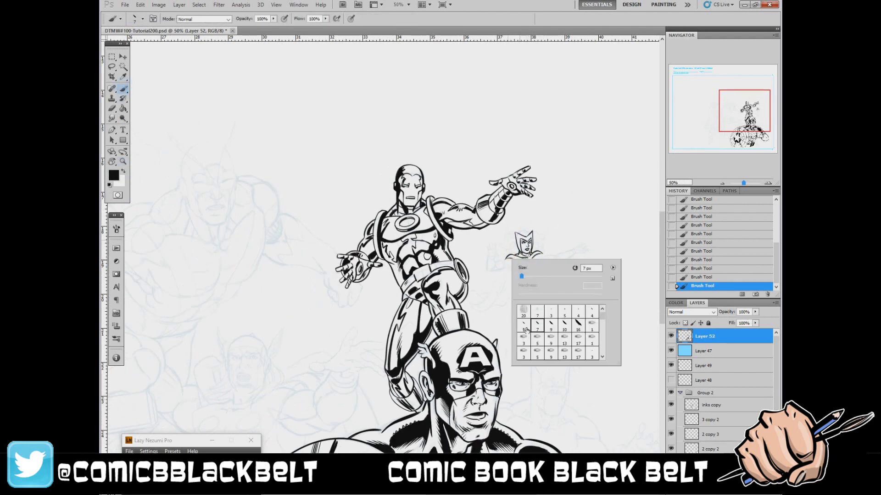
left_click(500, 251)
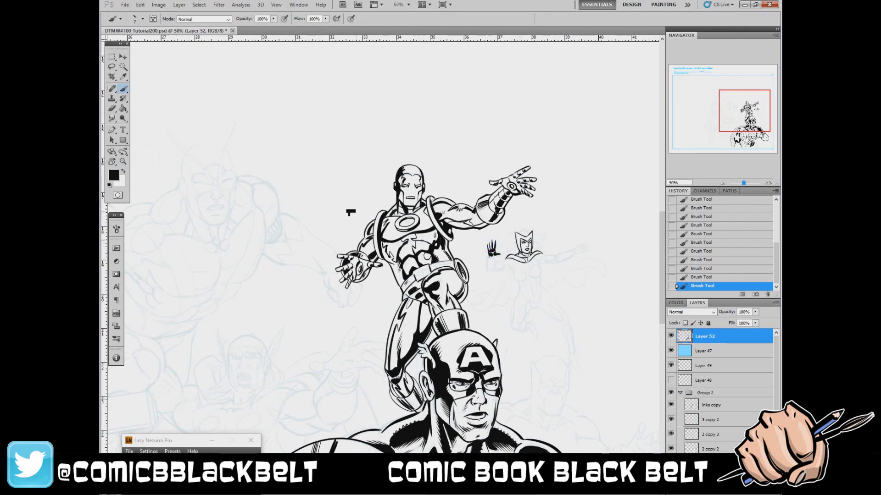
- Ink the jagged energy burst around Scarlet Witch's raised hand, along with her raised arm, shoulders and chest
key("e")
left_click(123, 89)
mouse_move(491, 233)
left_mouse_down()
mouse_move(498, 275)
mouse_move(529, 269)
mouse_move(521, 284)
mouse_move(543, 266)
mouse_move(538, 286)
mouse_move(545, 271)
left_mouse_up()
key("x")
key("x")
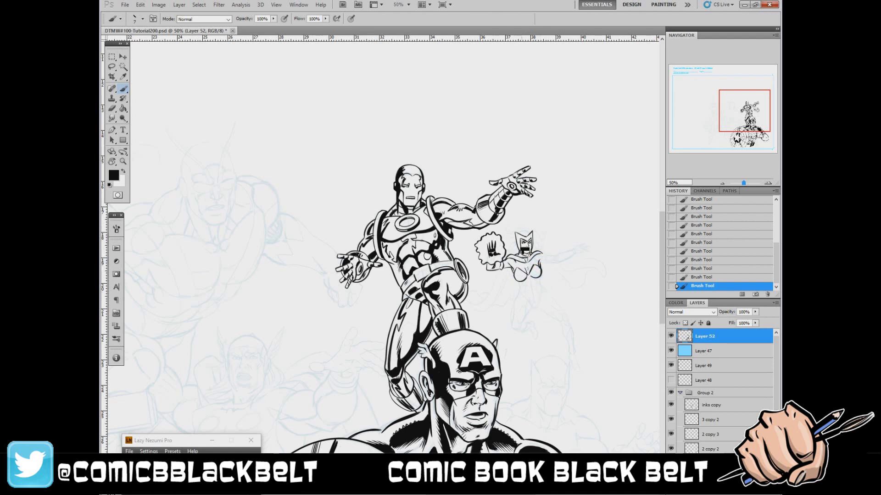
- Clean up Scarlet Witch's chest lines with the eraser and ink her torso, hips and bent leg
key("e")
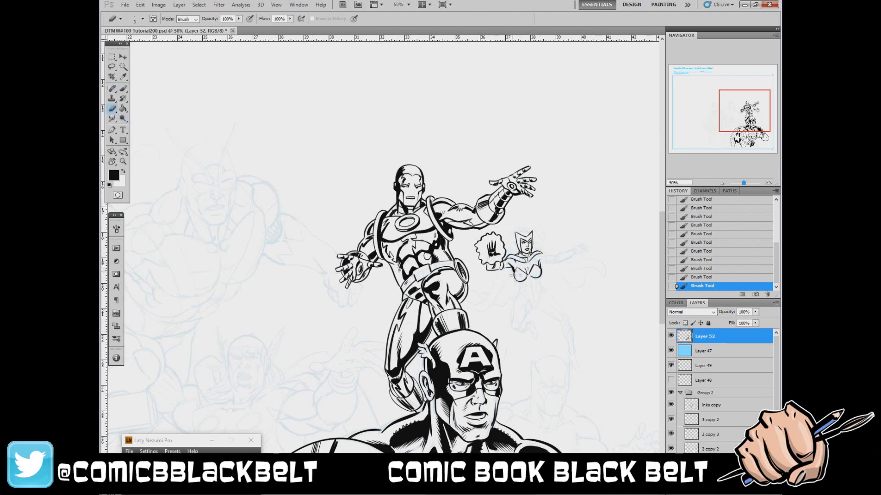
mouse_move(541, 268)
left_mouse_down()
mouse_move(524, 292)
mouse_move(535, 313)
mouse_move(543, 282)
mouse_move(541, 313)
mouse_move(531, 272)
mouse_move(522, 288)
left_mouse_up()
left_click(123, 89)
mouse_move(528, 276)
left_mouse_down()
mouse_move(545, 271)
mouse_move(532, 290)
mouse_move(532, 306)
mouse_move(541, 283)
mouse_move(544, 303)
mouse_move(534, 311)
mouse_move(520, 300)
mouse_move(514, 333)
mouse_move(524, 316)
mouse_move(522, 333)
mouse_move(520, 321)
mouse_move(535, 329)
mouse_move(516, 333)
mouse_move(538, 331)
left_mouse_up()
key("e")
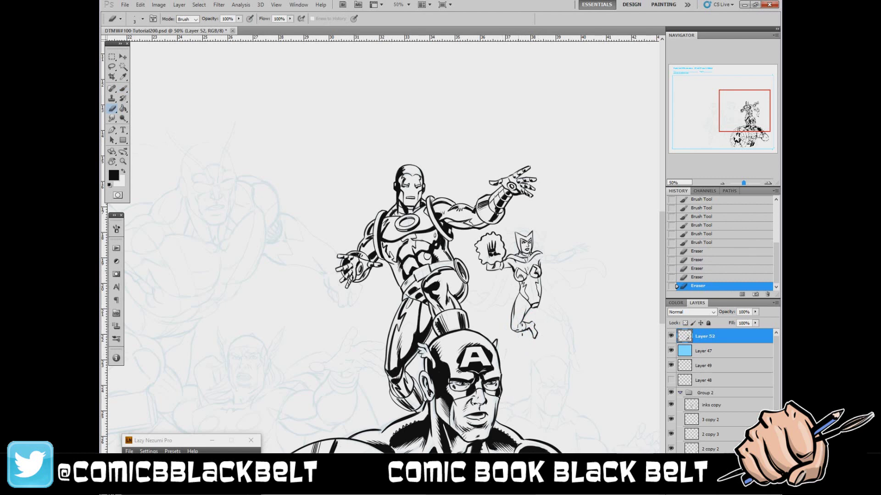
- Ink the knee, shin and foot of Scarlet Witch's bent leg with short brush strokes
key("b")
mouse_move(534, 326)
left_mouse_down()
mouse_move(533, 335)
mouse_move(515, 331)
left_mouse_up()
mouse_move(530, 328)
left_mouse_down()
mouse_move(534, 338)
mouse_move(523, 332)
left_mouse_up()
mouse_move(532, 324)
left_mouse_down()
mouse_move(536, 335)
mouse_move(521, 330)
left_mouse_up()
left_click_drag(531, 326, 535, 335)
mouse_move(516, 320)
left_mouse_down()
mouse_move(531, 334)
mouse_move(525, 330)
left_mouse_up()
key("e")
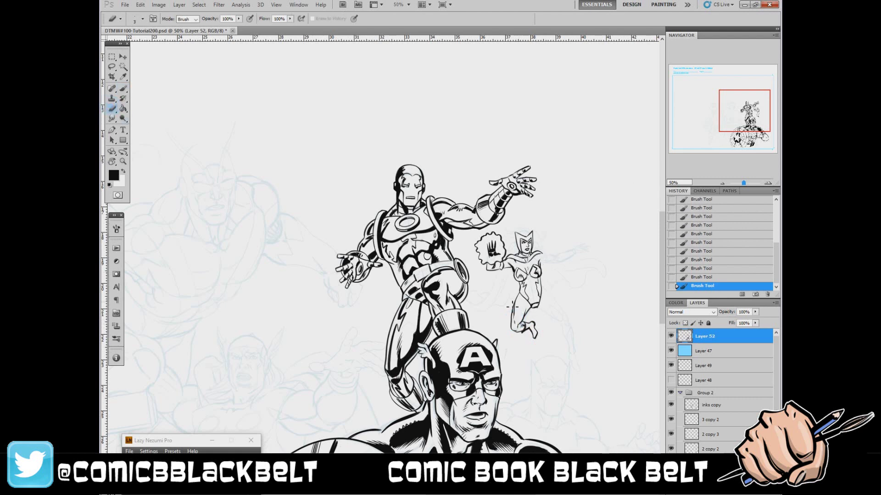
- Erase stray lines on Scarlet Witch's bent leg and redraw its thigh and knee contours
left_click(517, 307)
right_click(518, 306)
key("Escape")
left_click_drag(518, 322, 520, 333)
left_click(123, 88)
left_click_drag(525, 286, 513, 318)
mouse_move(516, 305)
left_mouse_down()
mouse_move(523, 337)
mouse_move(509, 330)
left_mouse_up()
left_click_drag(522, 316, 512, 337)
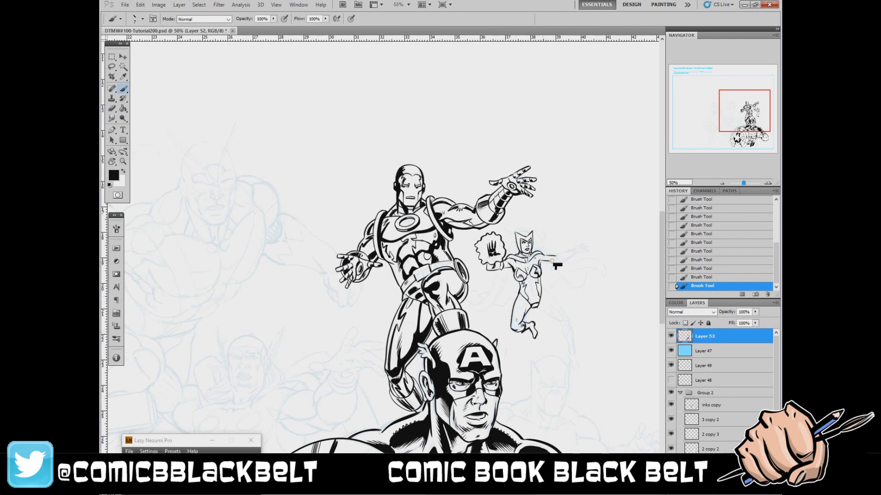
- Ink Scarlet Witch's outstretched arm and hand, shaping the fingers by alternating eraser and brush
left_click_drag(552, 260, 583, 251)
key("e")
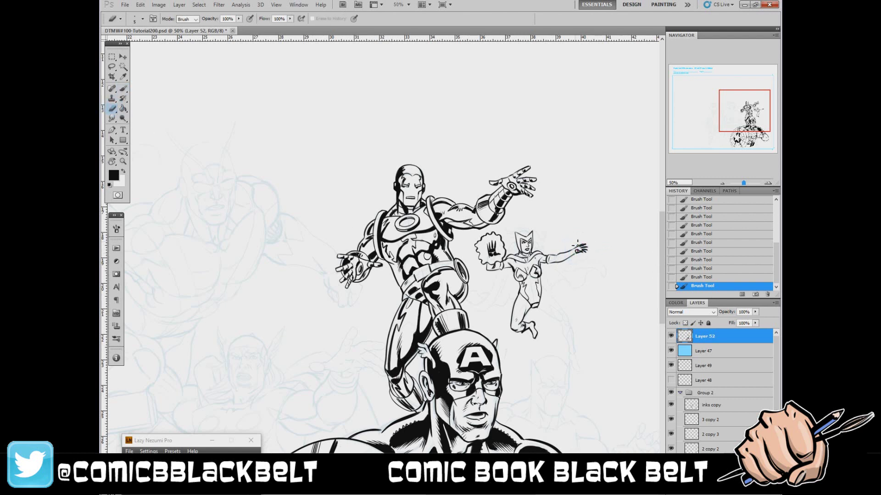
left_click_drag(577, 245, 581, 251)
mouse_move(581, 251)
left_mouse_down()
mouse_move(586, 258)
mouse_move(580, 250)
left_mouse_up()
key("b")
key("e")
mouse_move(581, 251)
left_mouse_down()
mouse_move(571, 257)
mouse_move(584, 251)
left_mouse_up()
key("b")
left_click_drag(579, 248, 581, 245)
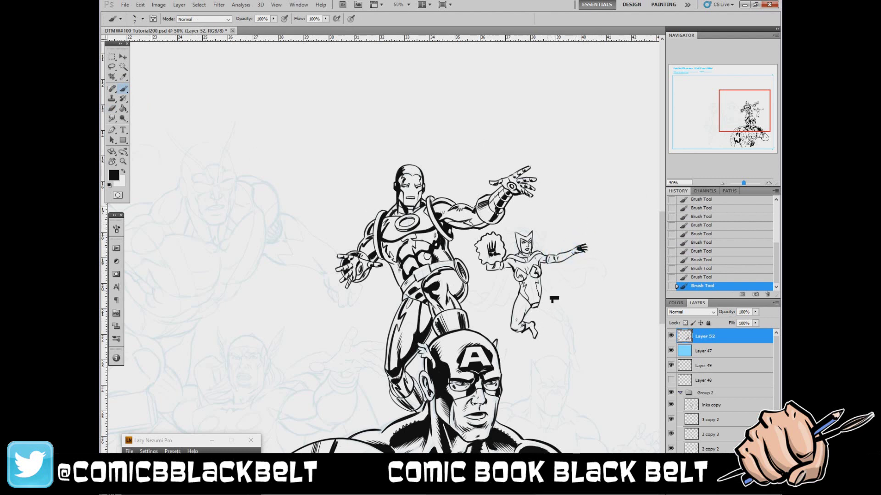
- Clean up Scarlet Witch's hip and ink her extended leg from the thigh down to the pointed foot
left_click_drag(532, 307, 538, 312)
key("e")
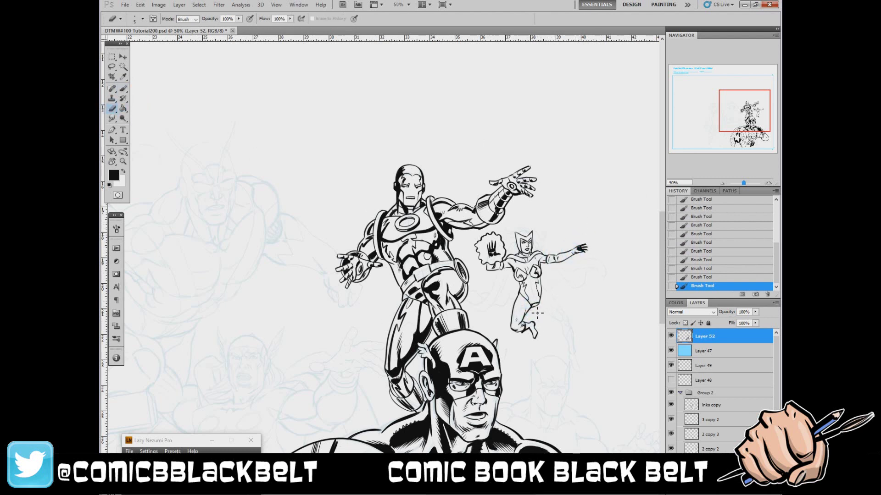
left_click_drag(575, 268, 340, 268)
key("b")
left_click_drag(294, 304, 324, 321)
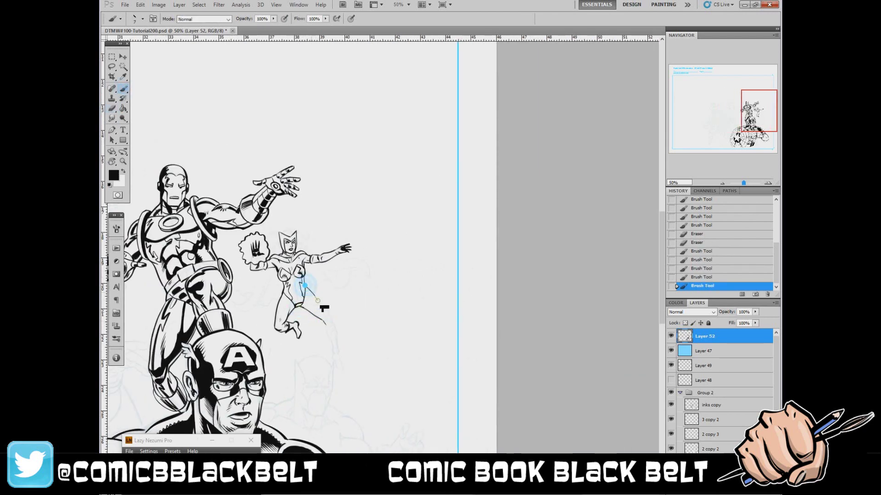
left_click_drag(300, 283, 339, 331)
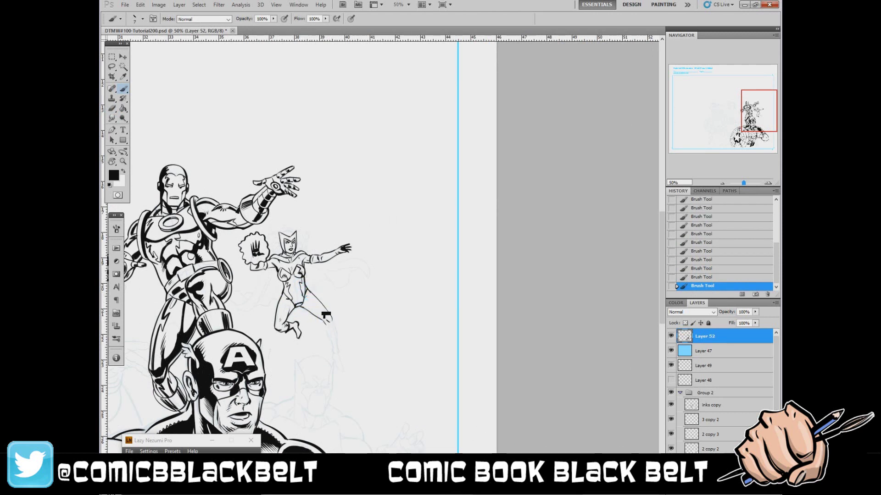
mouse_move(314, 302)
left_mouse_down()
mouse_move(332, 321)
mouse_move(334, 353)
mouse_move(340, 339)
mouse_move(347, 369)
left_mouse_up()
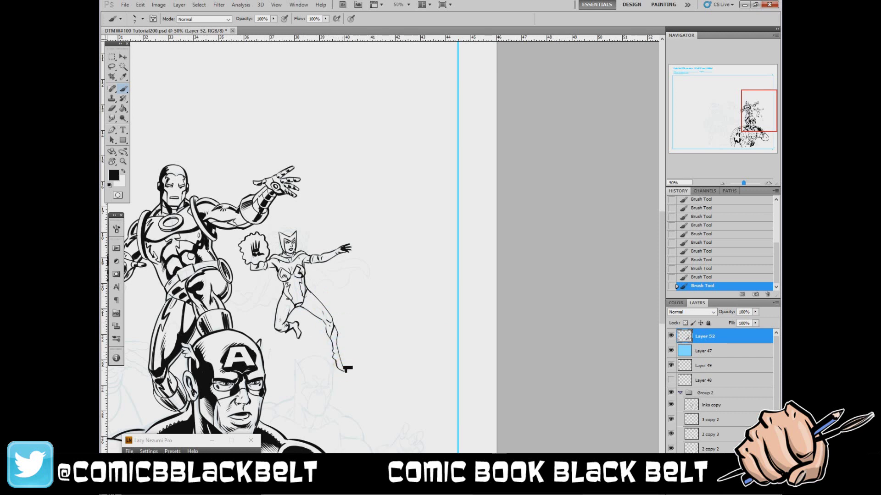
- Erase the overlapping lines at Scarlet Witch's hips and re-ink the waist and bent thigh
key("e")
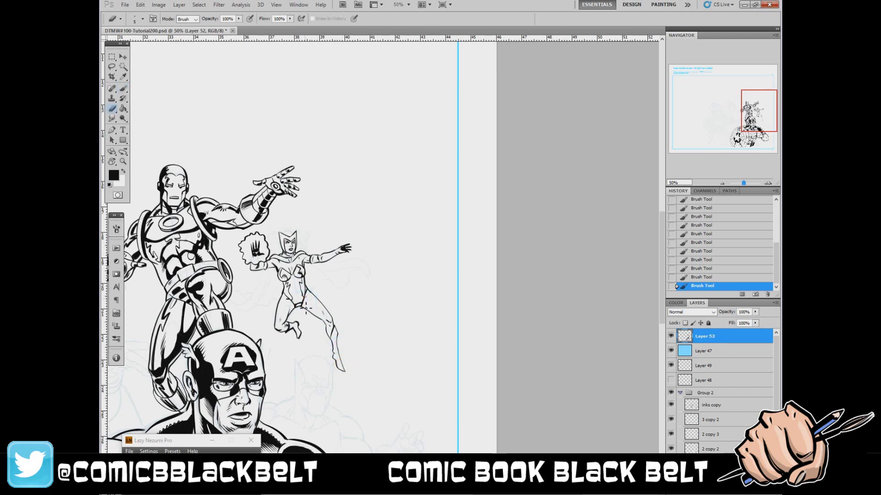
left_click_drag(295, 301, 303, 297)
left_click_drag(298, 309, 296, 323)
left_click(124, 89)
mouse_move(278, 289)
left_mouse_down()
mouse_move(292, 304)
mouse_move(285, 315)
left_mouse_up()
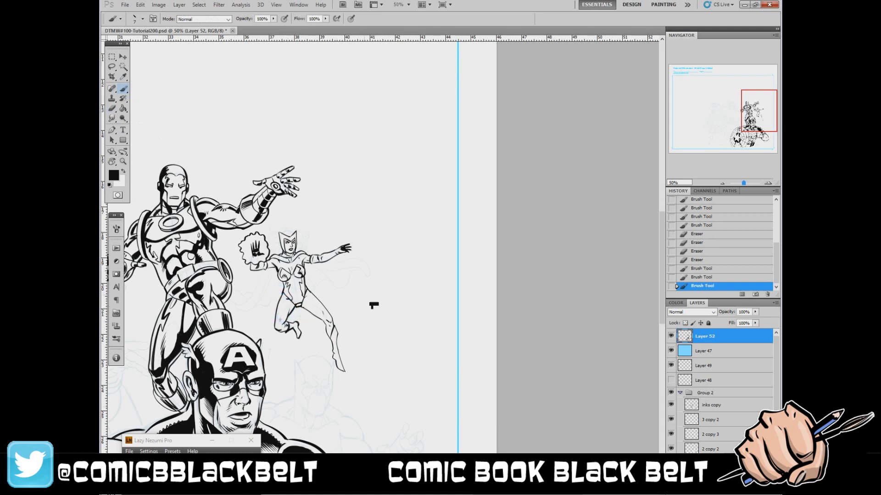
- Ink Scarlet Witch's flowing cape on both sides of her body
left_click_drag(374, 305, 443, 305)
mouse_move(340, 269)
left_mouse_down()
mouse_move(301, 307)
mouse_move(327, 312)
mouse_move(345, 290)
mouse_move(348, 304)
mouse_move(313, 292)
mouse_move(354, 287)
left_mouse_up()
mouse_move(413, 268)
left_mouse_down()
mouse_move(390, 270)
mouse_move(405, 290)
mouse_move(389, 268)
mouse_move(439, 282)
mouse_move(425, 267)
mouse_move(434, 264)
mouse_move(422, 290)
mouse_move(385, 298)
left_mouse_up()
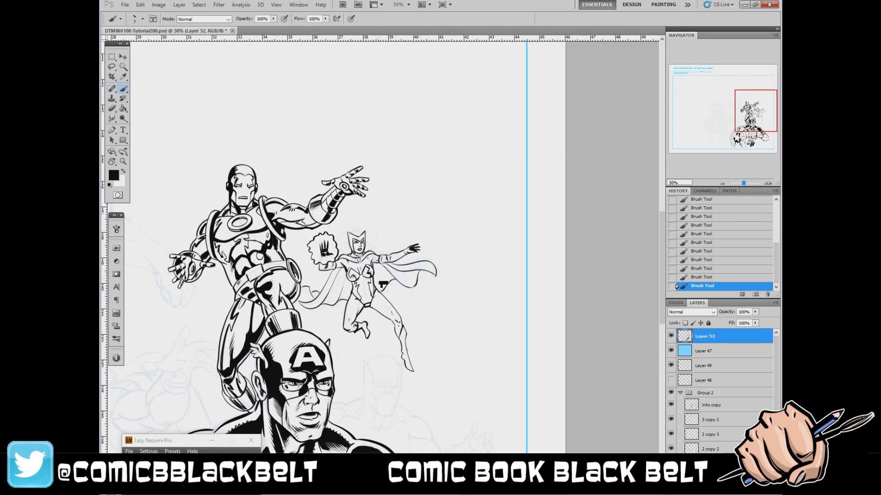
- Add a new layer and ink Scarlet Witch's windblown hair around her headpiece and face with a 5 px brush
left_click(124, 170)
key("ctrl+shift+alt+n")
key("x")
right_click(382, 232)
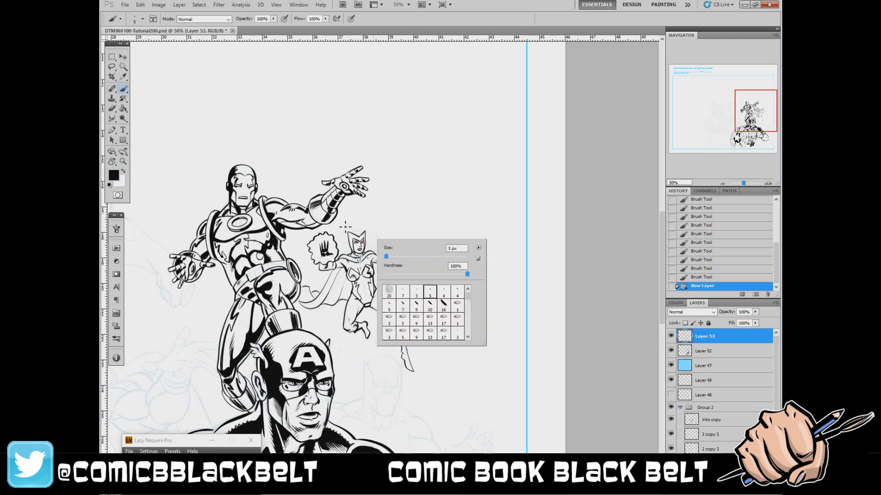
key("Escape")
mouse_move(350, 229)
left_mouse_down()
mouse_move(361, 235)
mouse_move(349, 231)
mouse_move(340, 255)
left_mouse_up()
key("ctrl+alt+z")
key("ctrl+alt+z")
key("ctrl+alt+z")
key("ctrl+alt+z")
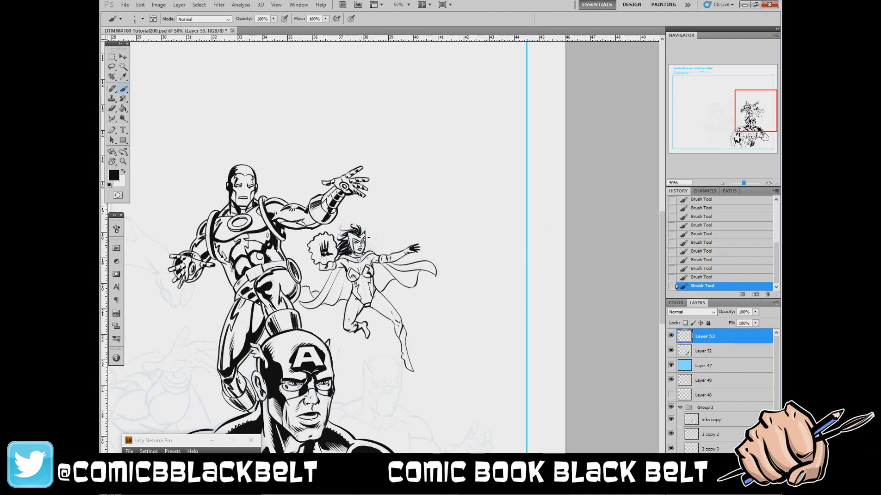
mouse_move(371, 243)
left_mouse_down()
mouse_move(363, 250)
mouse_move(369, 234)
left_mouse_up()
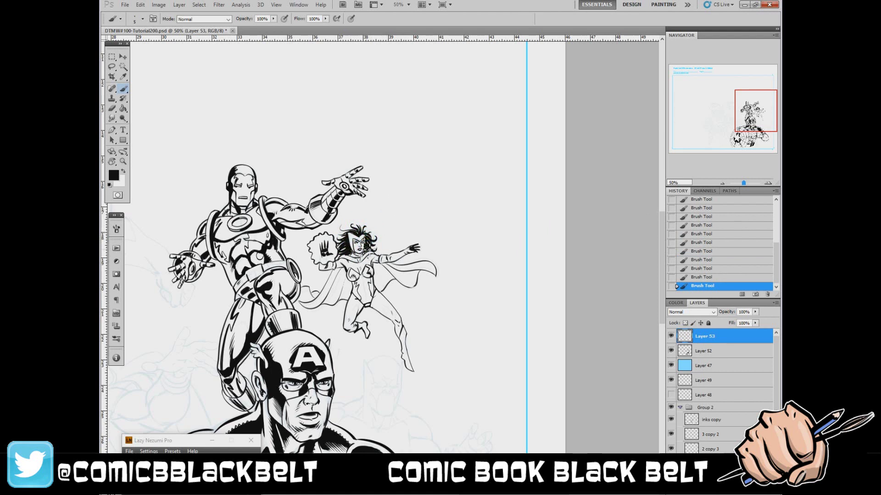
- Lower the hair layer's opacity to 72% and erase strand highlights into Scarlet Witch's black hair
left_click_drag(718, 312, 710, 312)
key("e")
mouse_move(363, 229)
left_mouse_down()
mouse_move(357, 252)
mouse_move(356, 243)
mouse_move(378, 254)
mouse_move(367, 247)
left_mouse_up()
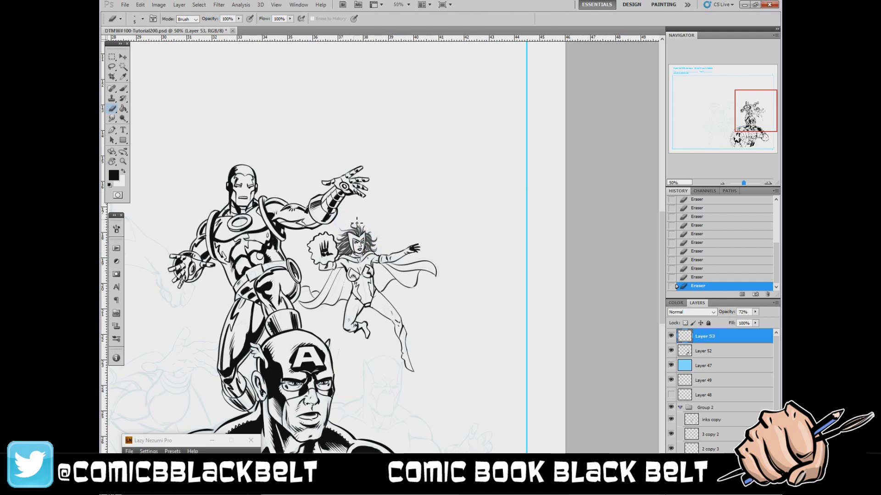
- Set the layer's opacity to 77% and fill Scarlet Witch's costume with black from the chest to the hips
left_click_drag(755, 312, 758, 324)
key("b")
right_click(366, 281)
key("Escape")
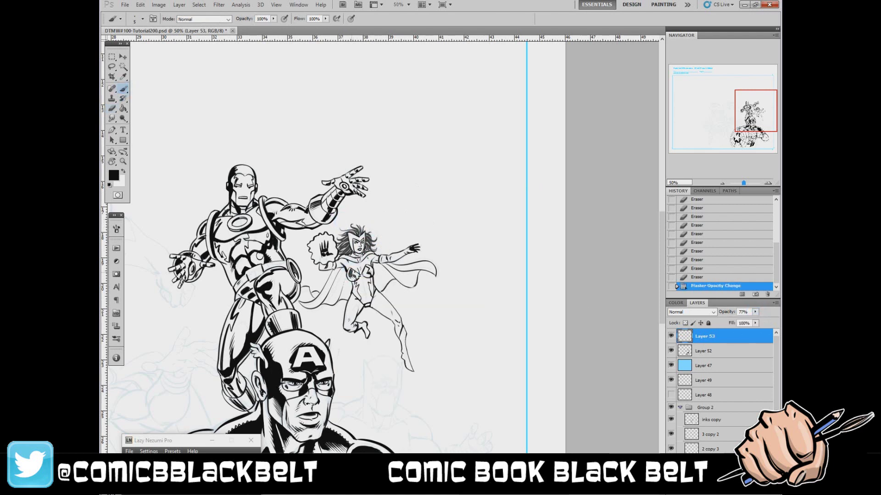
mouse_move(345, 264)
left_mouse_down()
mouse_move(376, 280)
mouse_move(360, 285)
mouse_move(363, 298)
left_mouse_up()
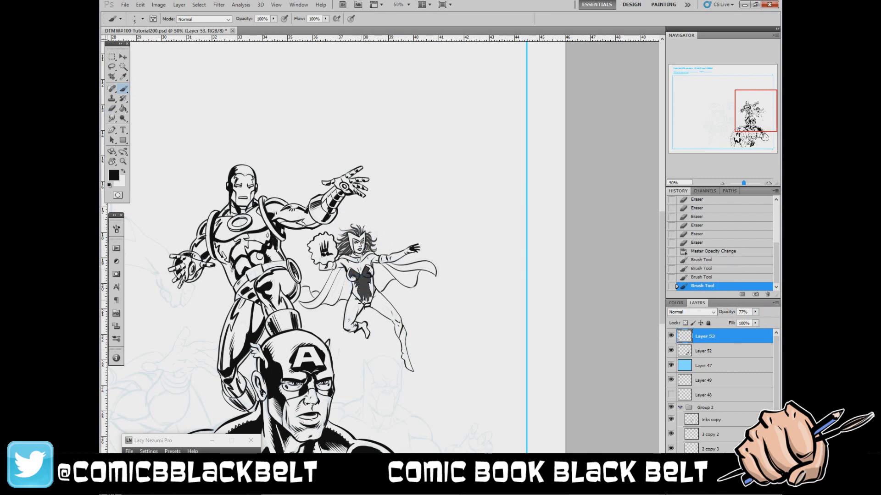
left_click_drag(371, 296, 364, 306)
left_click_drag(362, 301, 367, 314)
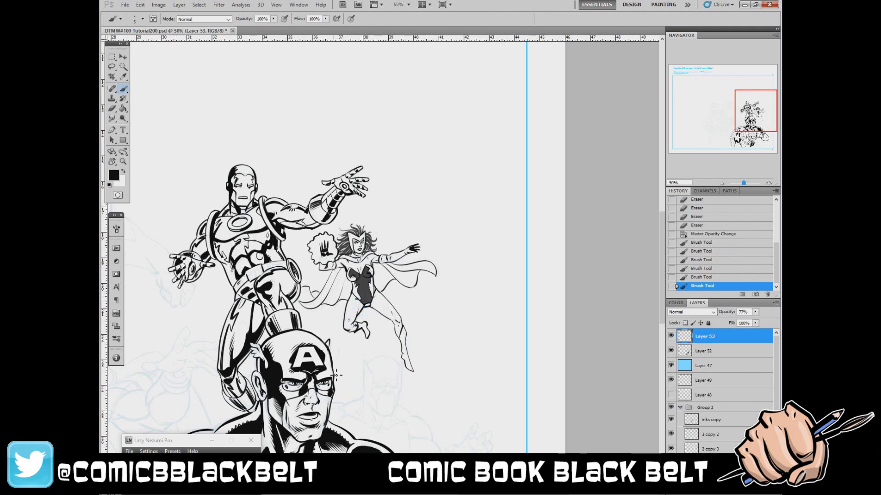
- Refine the costume's black areas and feather the shadow inside the cape beside her torso with brush and eraser
key("x")
mouse_move(348, 273)
left_mouse_down()
mouse_move(365, 291)
mouse_move(364, 280)
mouse_move(377, 279)
mouse_move(377, 261)
mouse_move(323, 294)
mouse_move(339, 289)
mouse_move(348, 305)
mouse_move(346, 271)
left_mouse_up()
left_click(124, 173)
right_click(349, 280)
left_click(374, 399)
key("e")
mouse_move(347, 274)
left_mouse_down()
mouse_move(363, 300)
mouse_move(384, 297)
left_mouse_up()
- Fill the boot on Scarlet Witch's bent leg with solid black
key("b")
key("x")
left_click_drag(359, 329, 363, 331)
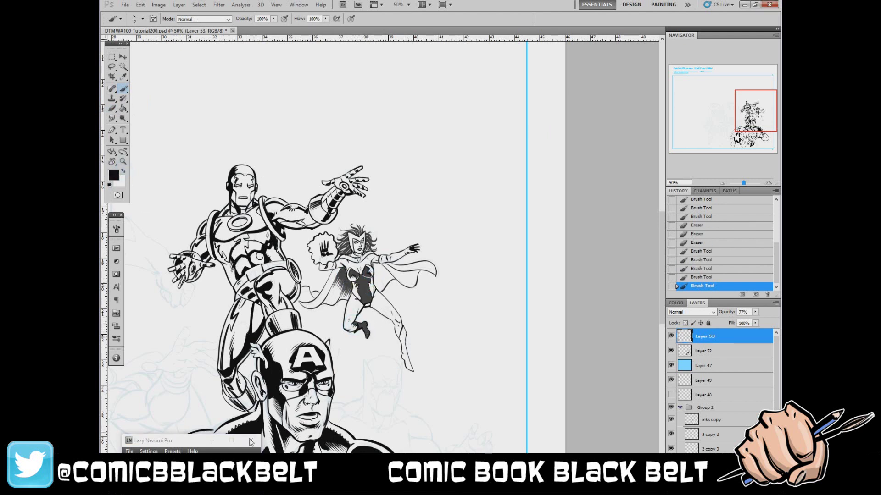
- Ink feathered shadow lines inside the cape beneath Scarlet Witch's outstretched arm
mouse_move(318, 307)
left_mouse_down()
mouse_move(289, 292)
mouse_move(464, 225)
left_mouse_up()
key("r")
mouse_move(388, 250)
left_mouse_down()
mouse_move(399, 275)
mouse_move(374, 232)
mouse_move(392, 236)
mouse_move(385, 250)
mouse_move(394, 277)
mouse_move(403, 271)
mouse_move(391, 281)
left_mouse_up()
- Restore the layer's opacity to 100% and touch up the costume and cape shadows around Scarlet Witch's torso
left_click(123, 171)
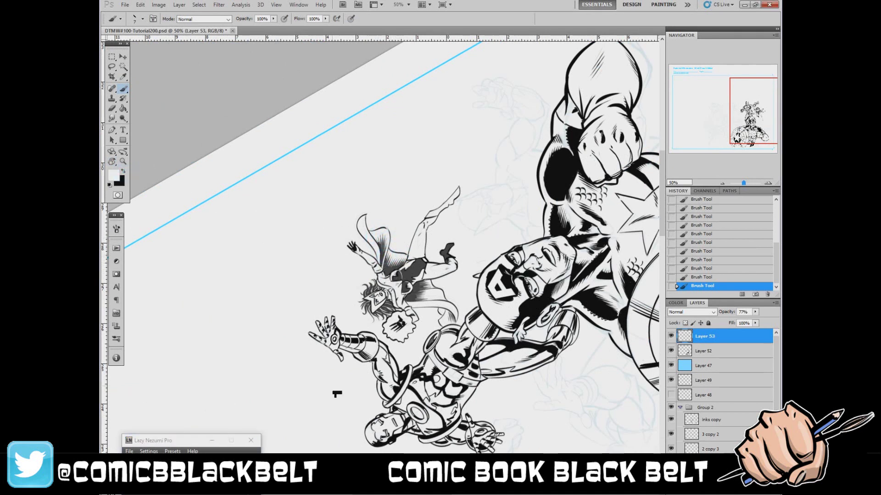
left_click(755, 312)
left_click_drag(759, 321, 770, 321)
left_click_drag(400, 275, 419, 300)
key("x")
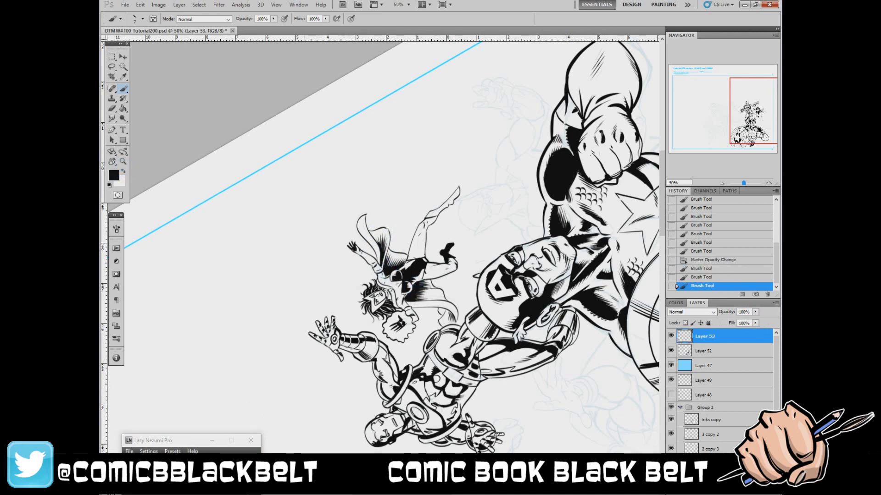
double_click(112, 162)
left_click(123, 162)
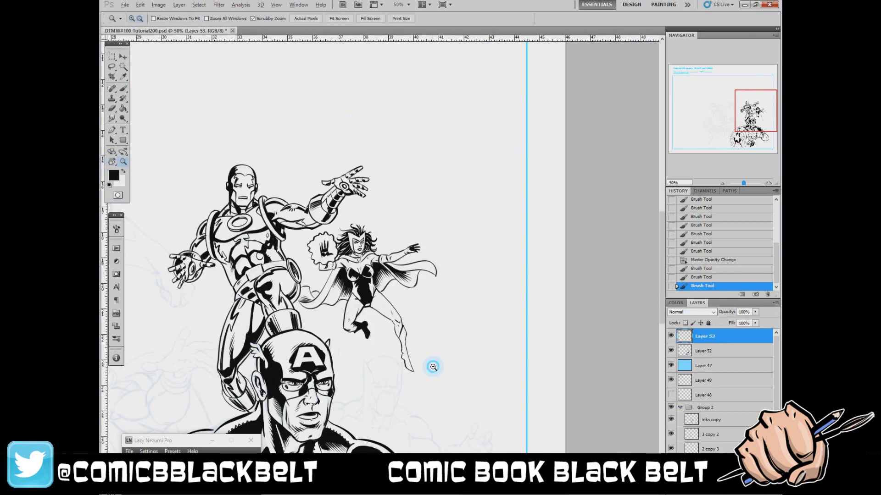
mouse_move(429, 364)
left_mouse_down()
mouse_move(404, 365)
mouse_move(415, 364)
left_mouse_up()
left_click_drag(415, 364, 420, 365)
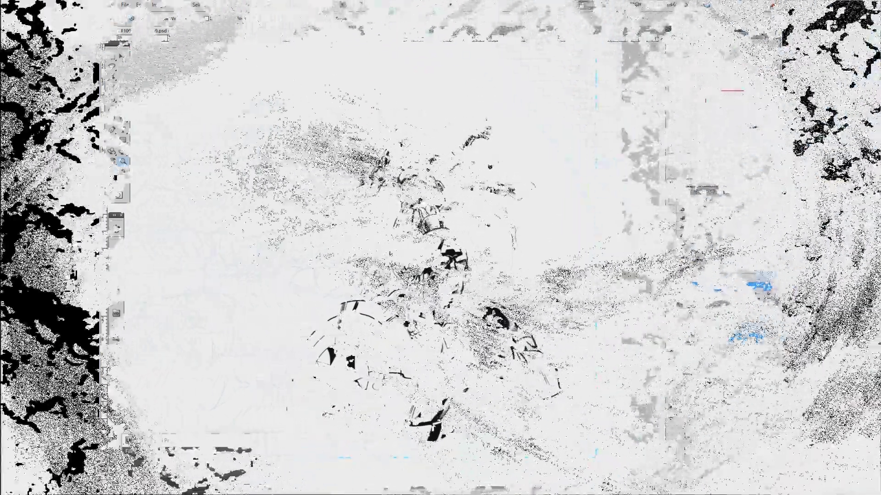